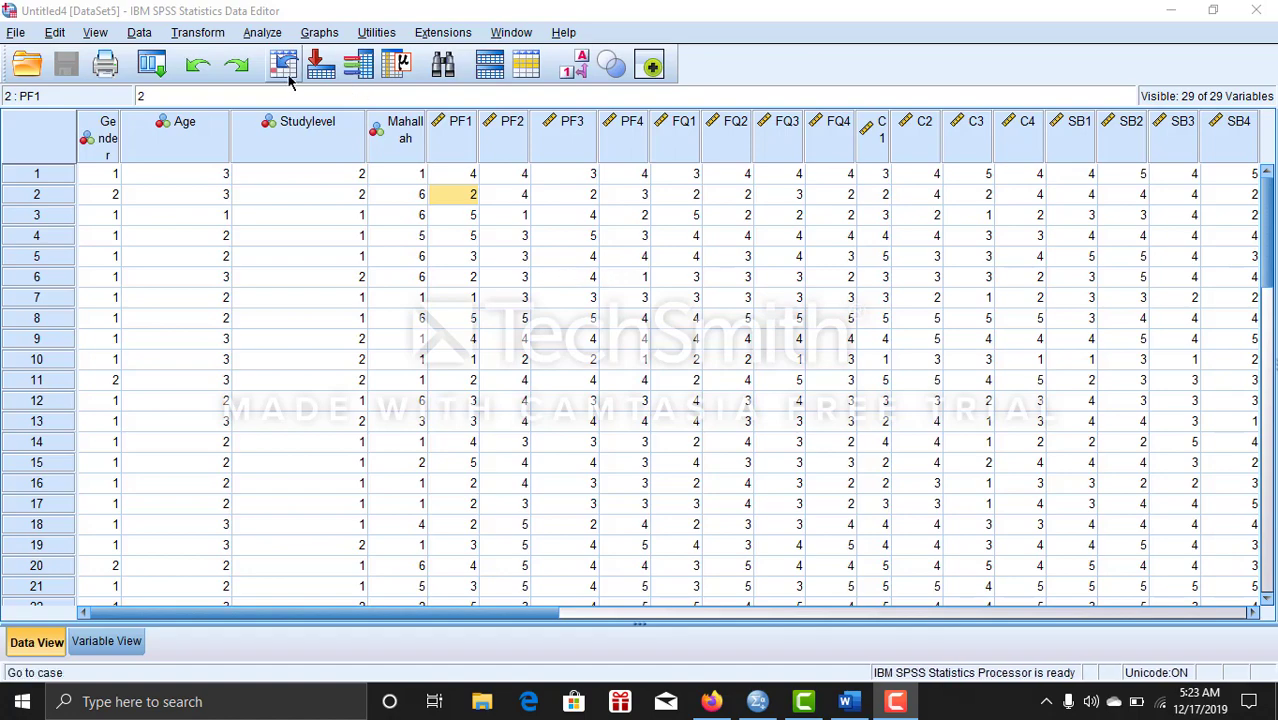
Open Analyze > Dimension Reduction > Factor and confirm the PF, FQ and C canteen items (e.g. PF4, C2) are listed
{"action": "scroll", "coordinate": [362, 242], "scroll_direction": "down", "scroll_amount": 2}
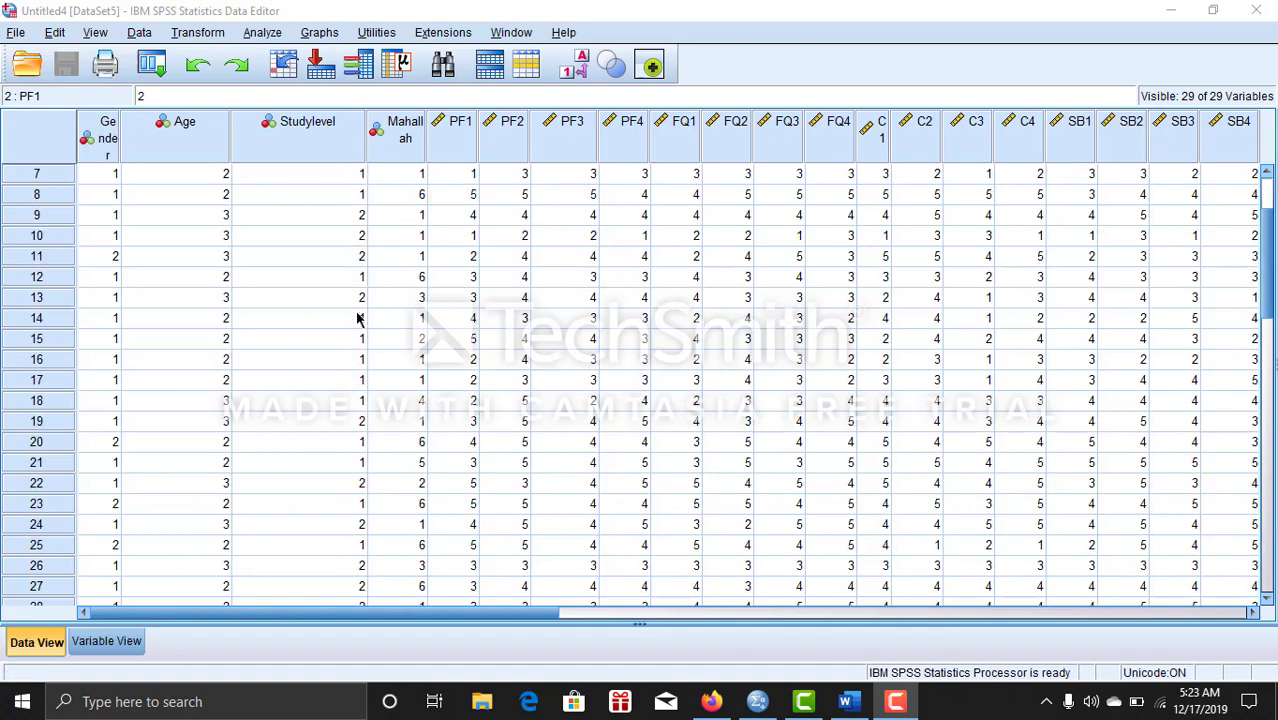
{"action": "scroll", "coordinate": [357, 318], "scroll_direction": "down", "scroll_amount": 8}
{"action": "scroll", "coordinate": [358, 325], "scroll_direction": "up", "scroll_amount": 4}
{"action": "scroll", "coordinate": [357, 325], "scroll_direction": "up", "scroll_amount": 6}
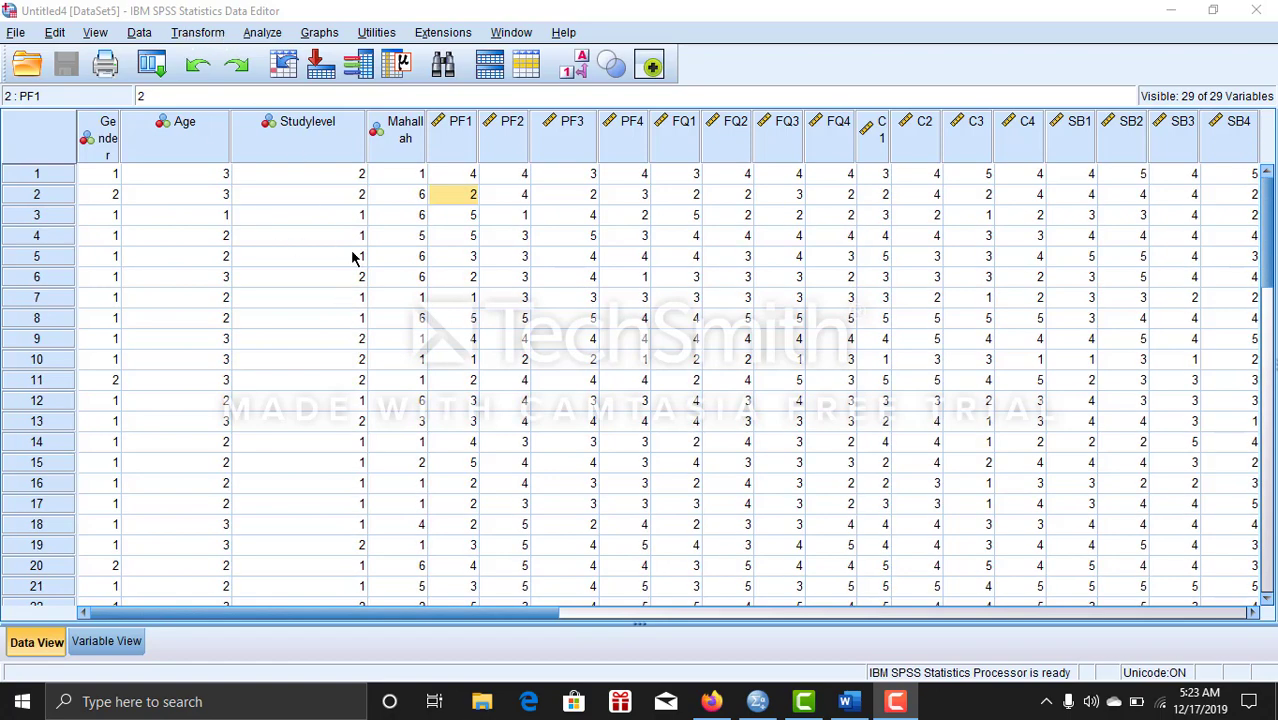
{"action": "left_click", "coordinate": [264, 33]}
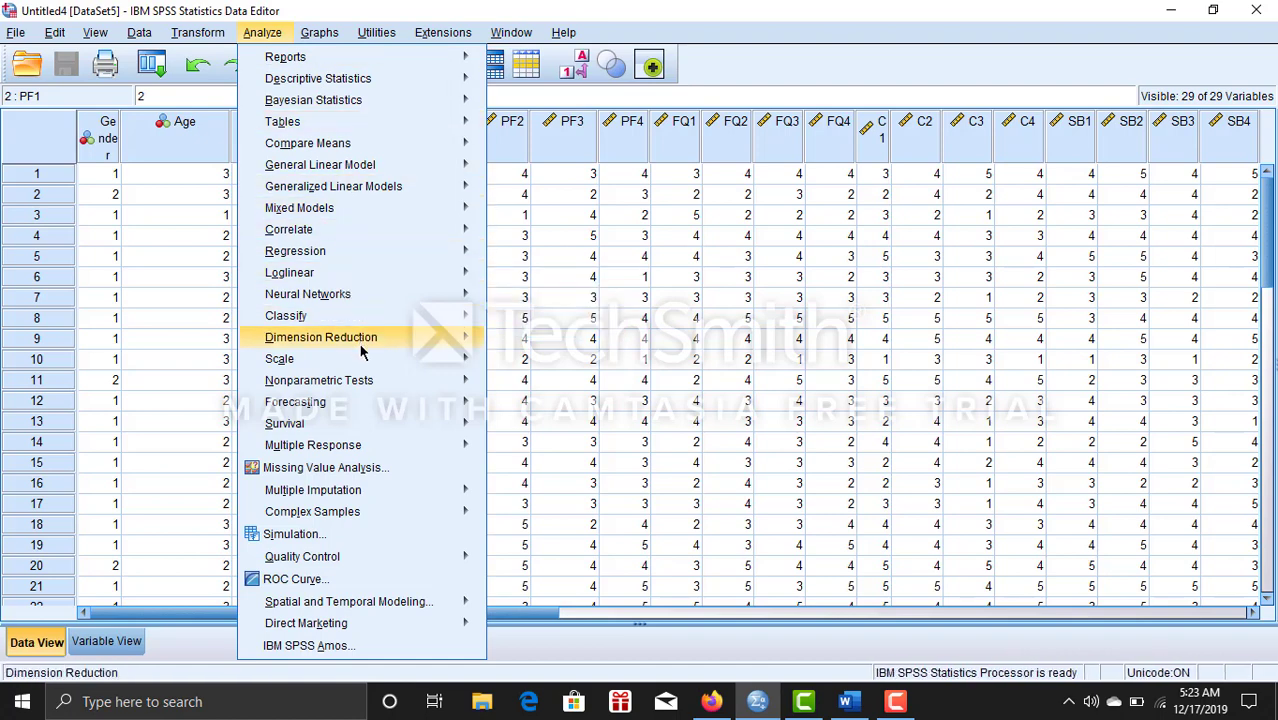
{"action": "mouse_move", "coordinate": [442, 337]}
{"action": "left_click", "coordinate": [528, 341]}
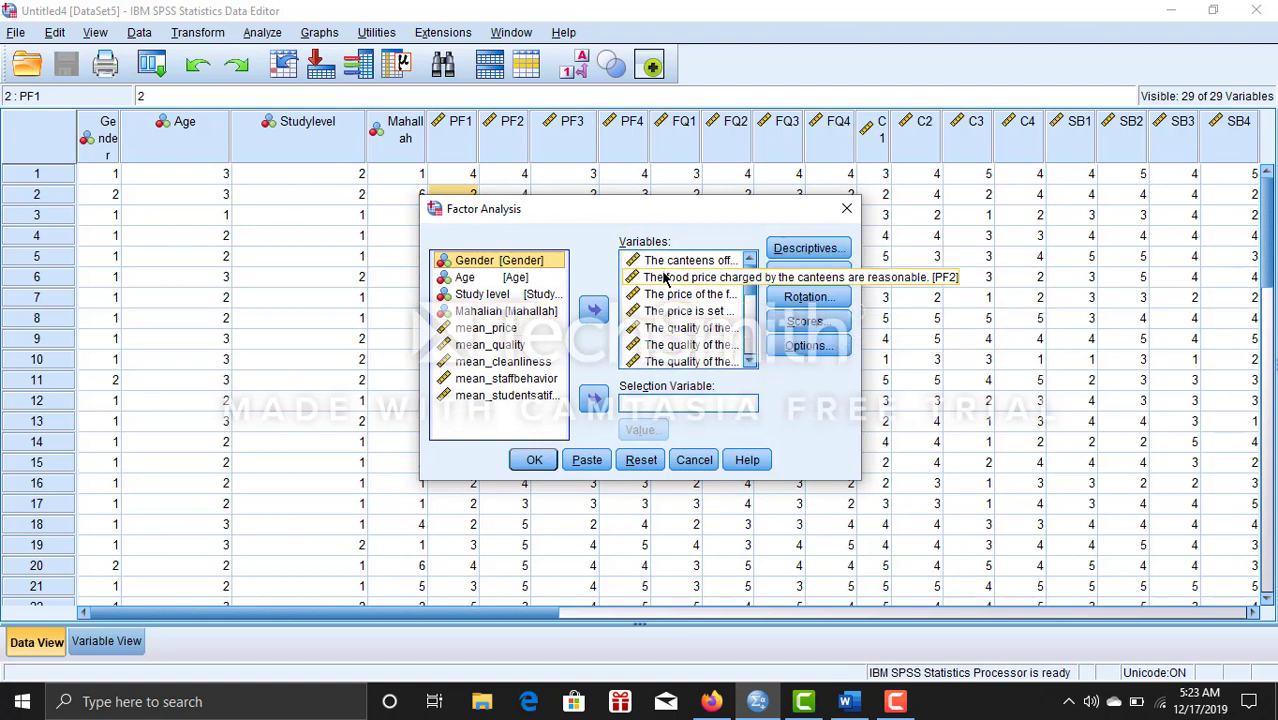
{"action": "scroll", "coordinate": [669, 310], "scroll_direction": "down", "scroll_amount": 1}
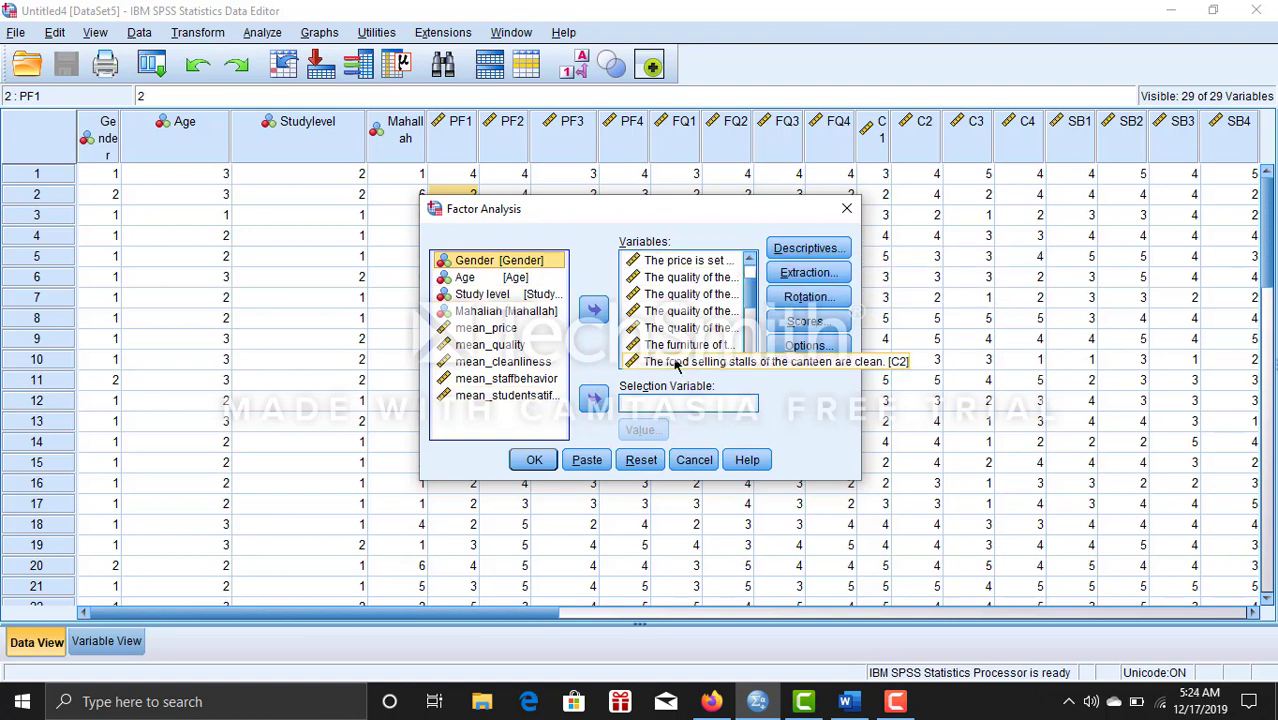
Request KMO and Bartlett's test, plus principal components extraction (eigenvalues over 1) with a scree plot
{"action": "left_click", "coordinate": [836, 256]}
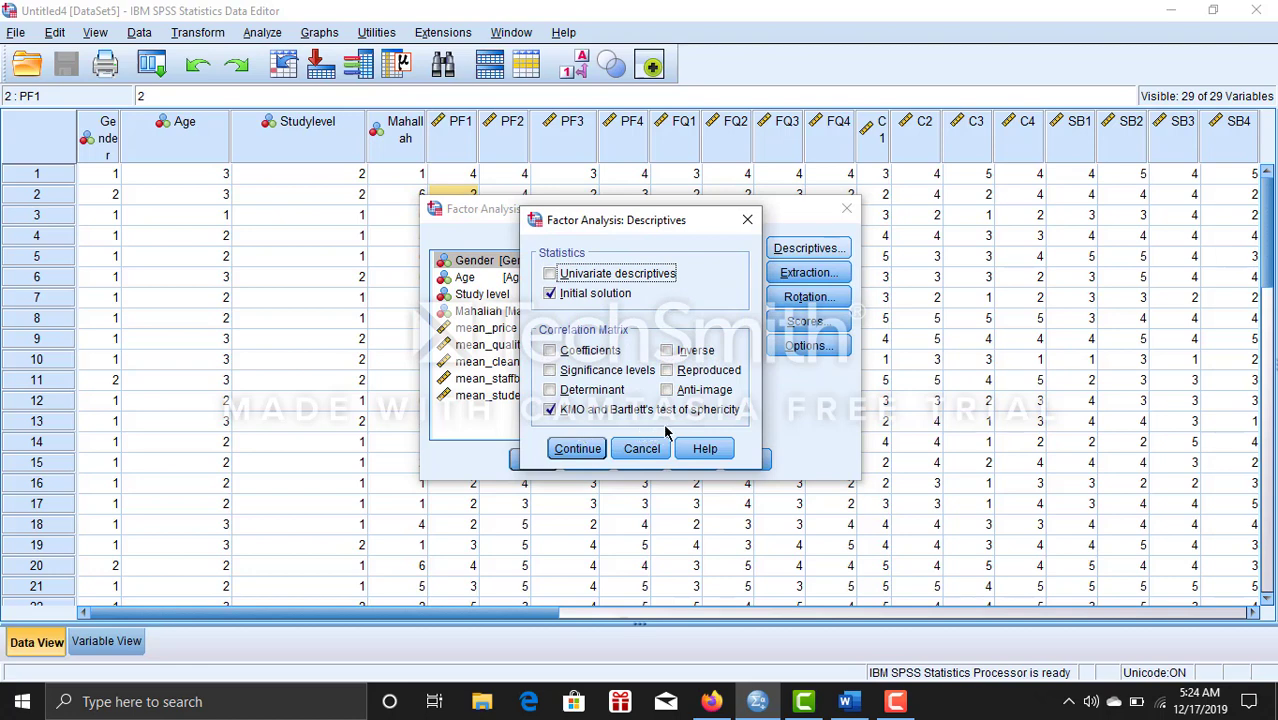
{"action": "left_click", "coordinate": [604, 451]}
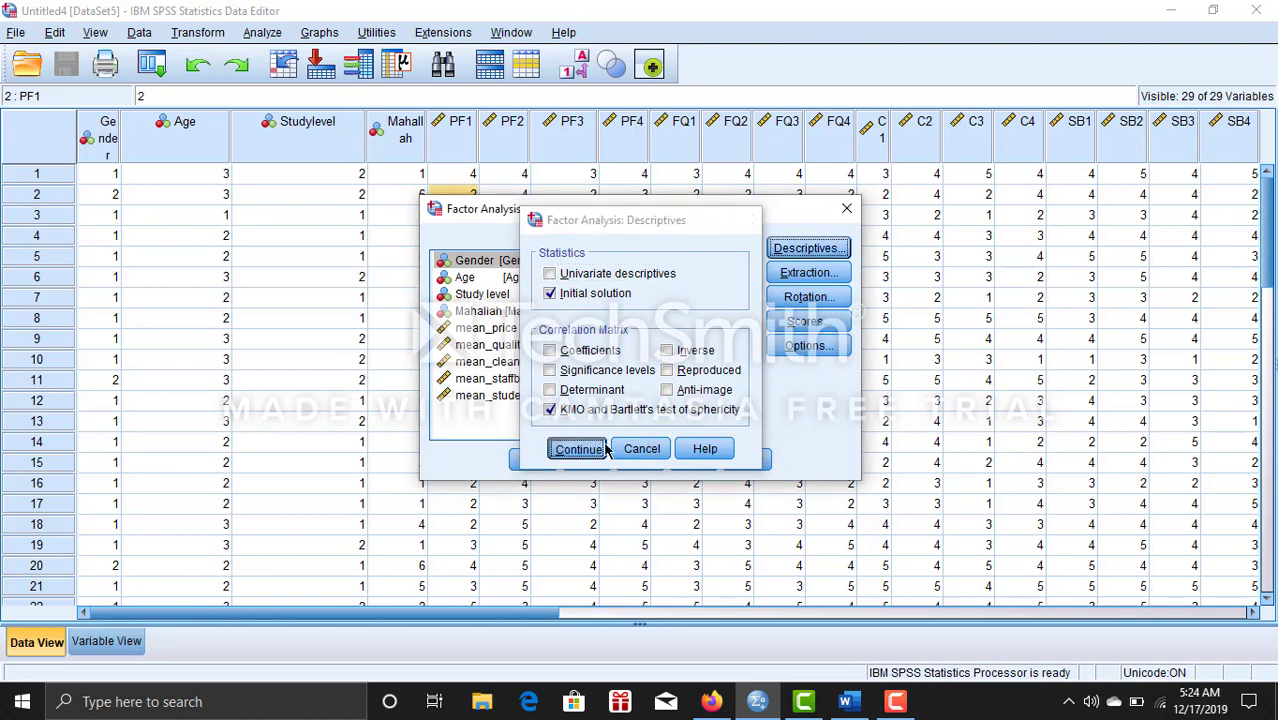
{"action": "left_click", "coordinate": [803, 276]}
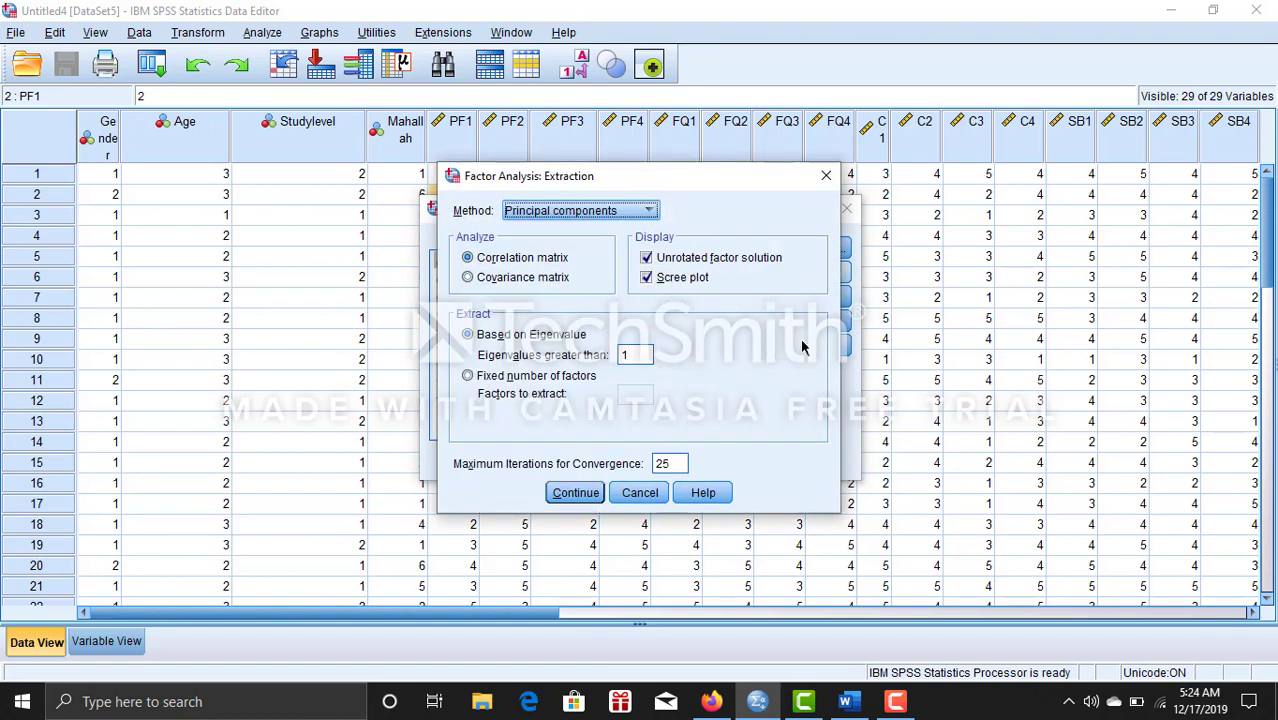
{"action": "left_click", "coordinate": [580, 493]}
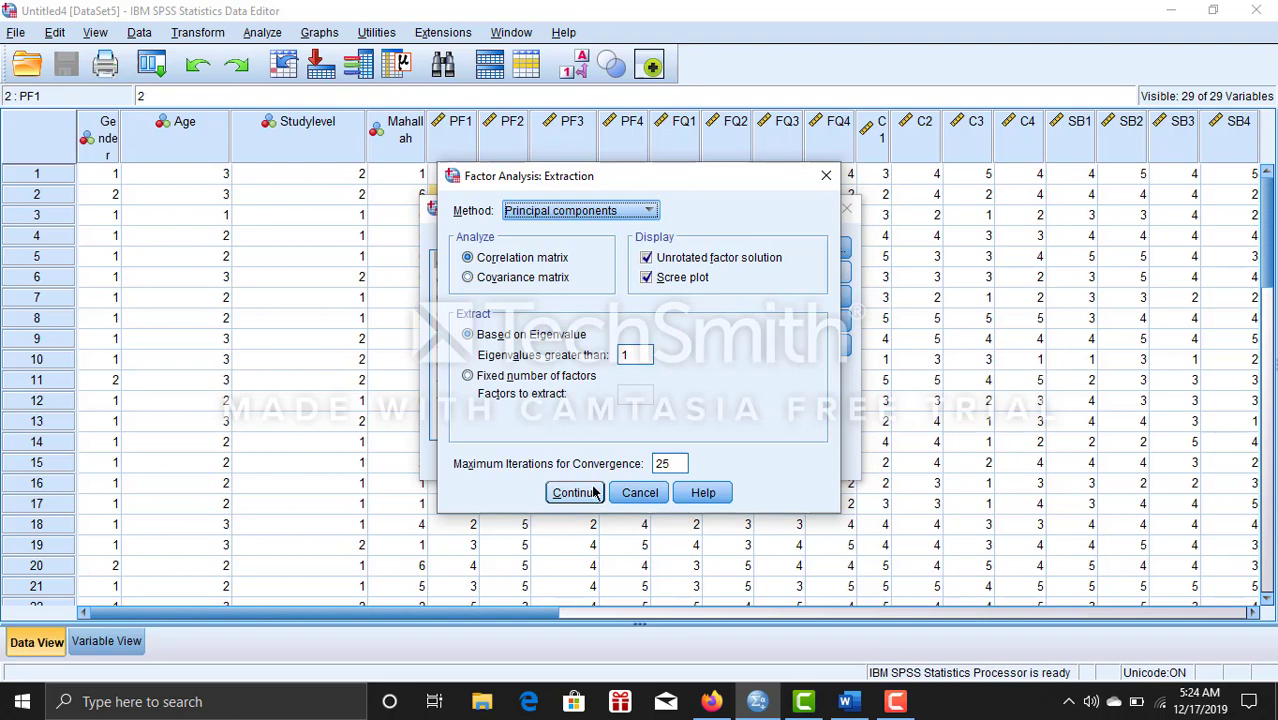
{"action": "left_click", "coordinate": [578, 493]}
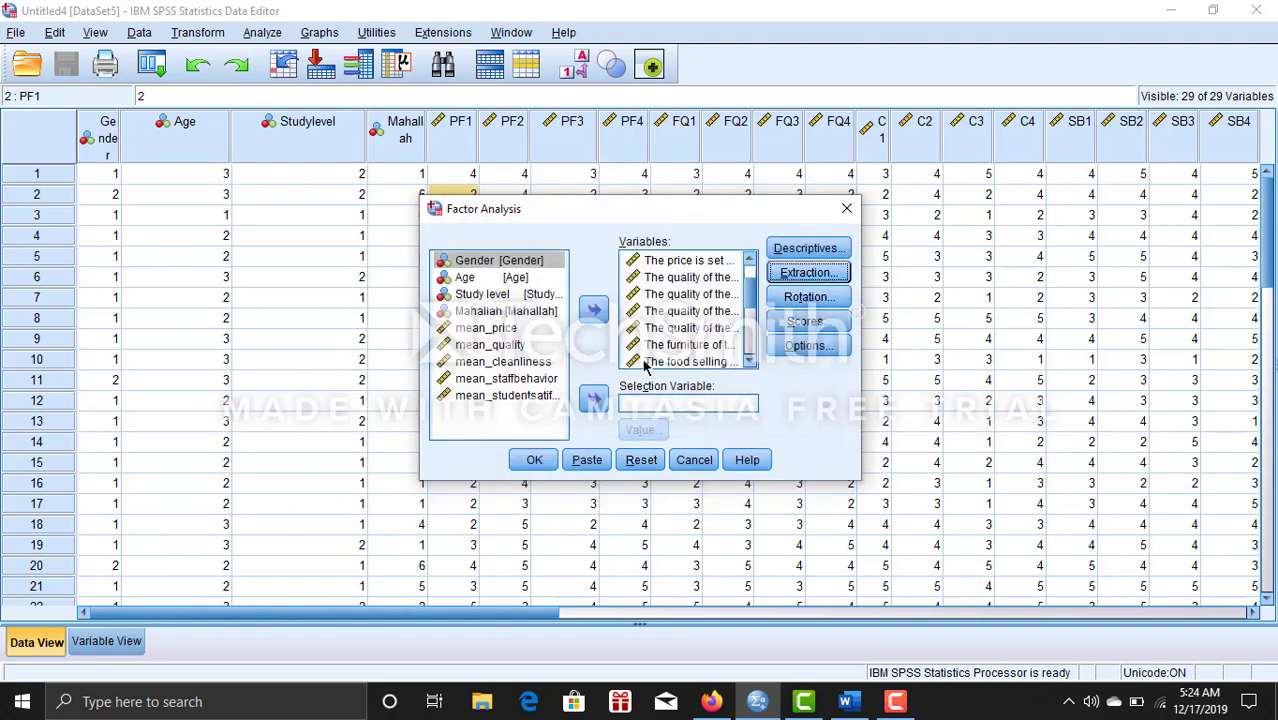
{"action": "scroll", "coordinate": [690, 330], "scroll_direction": "down", "scroll_amount": 2}
{"action": "scroll", "coordinate": [650, 345], "scroll_direction": "down", "scroll_amount": 2}
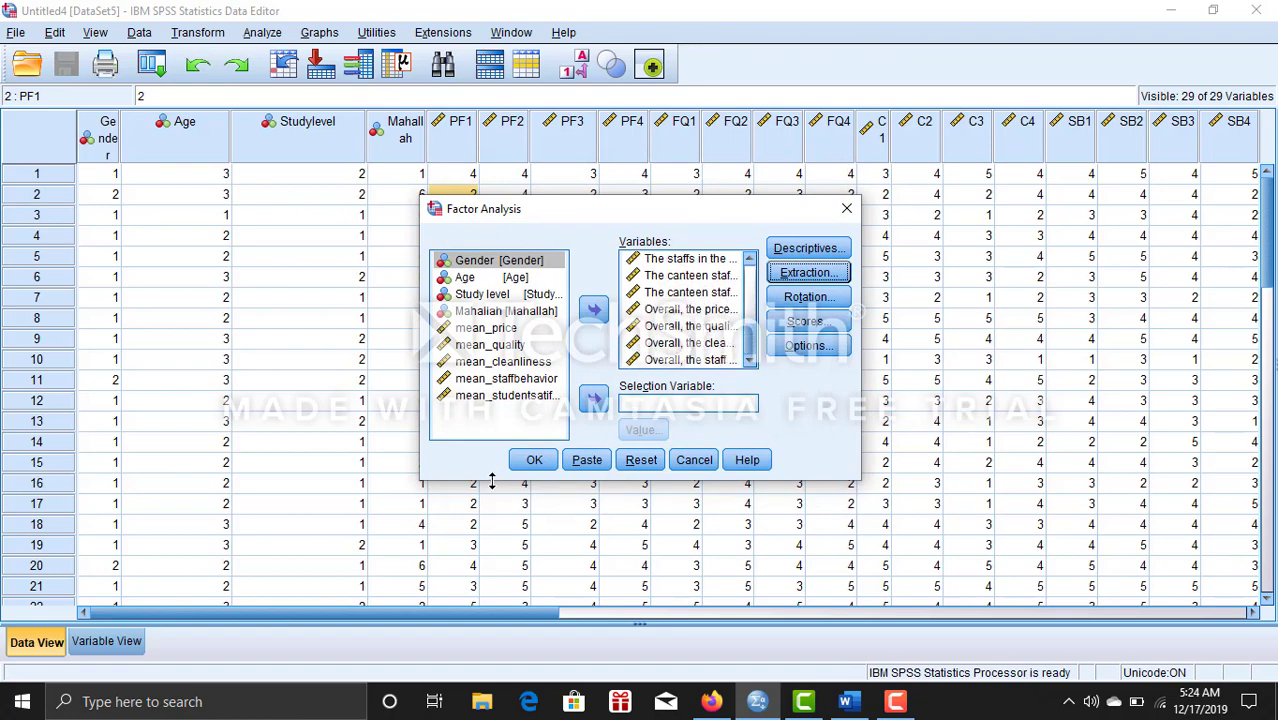
Run the factor analysis and view Total Variance Explained rows 15–20 and the Scree Plot
{"action": "left_click", "coordinate": [533, 460]}
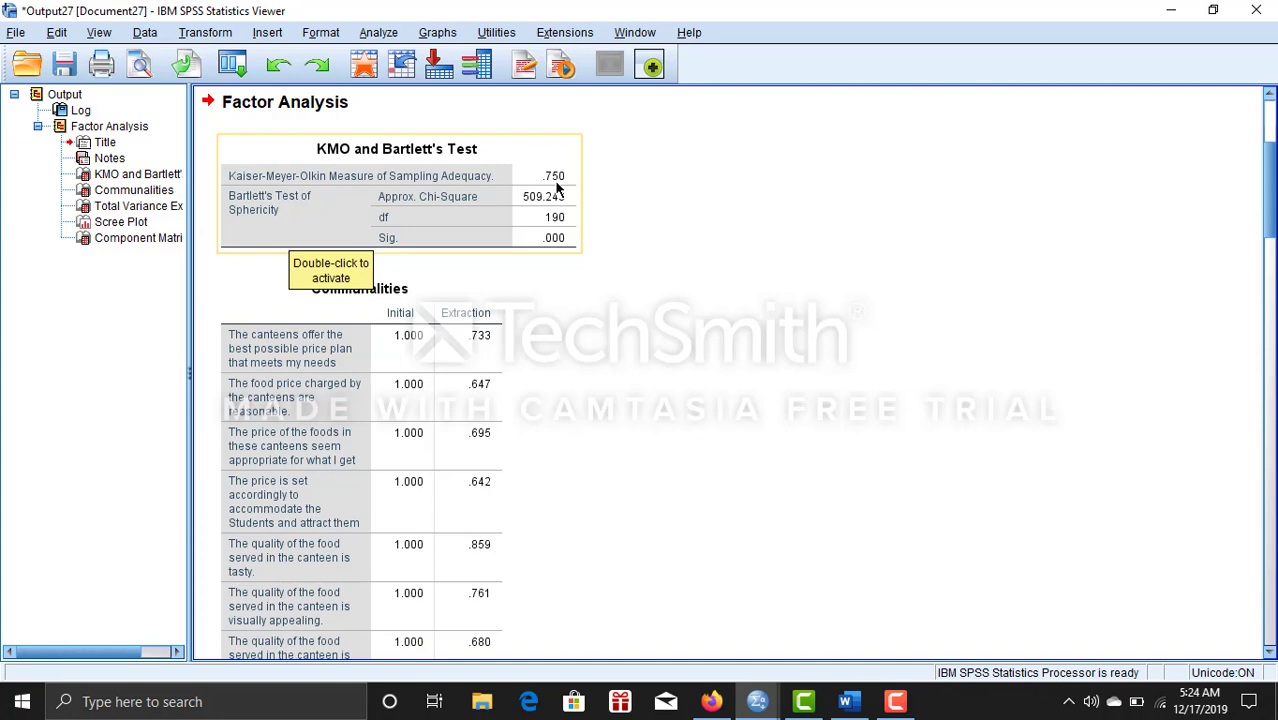
{"action": "scroll", "coordinate": [544, 270], "scroll_direction": "down", "scroll_amount": 15}
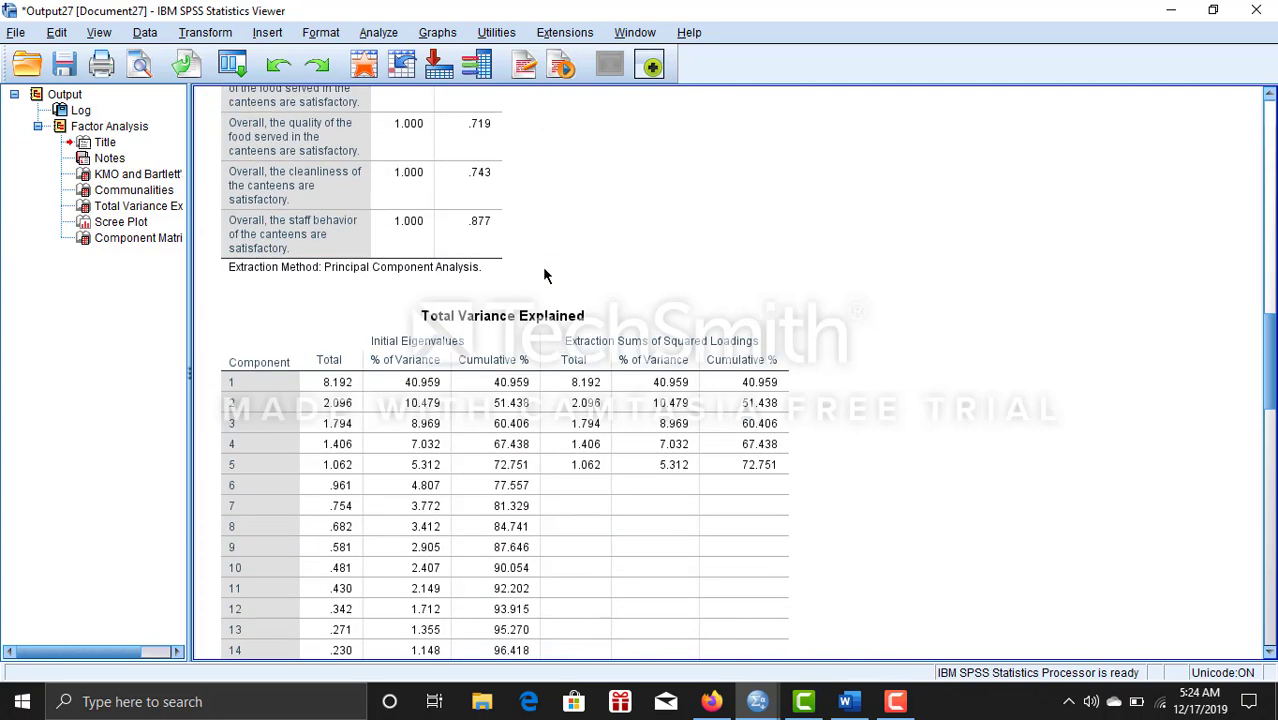
{"action": "scroll", "coordinate": [542, 266], "scroll_direction": "down", "scroll_amount": 3}
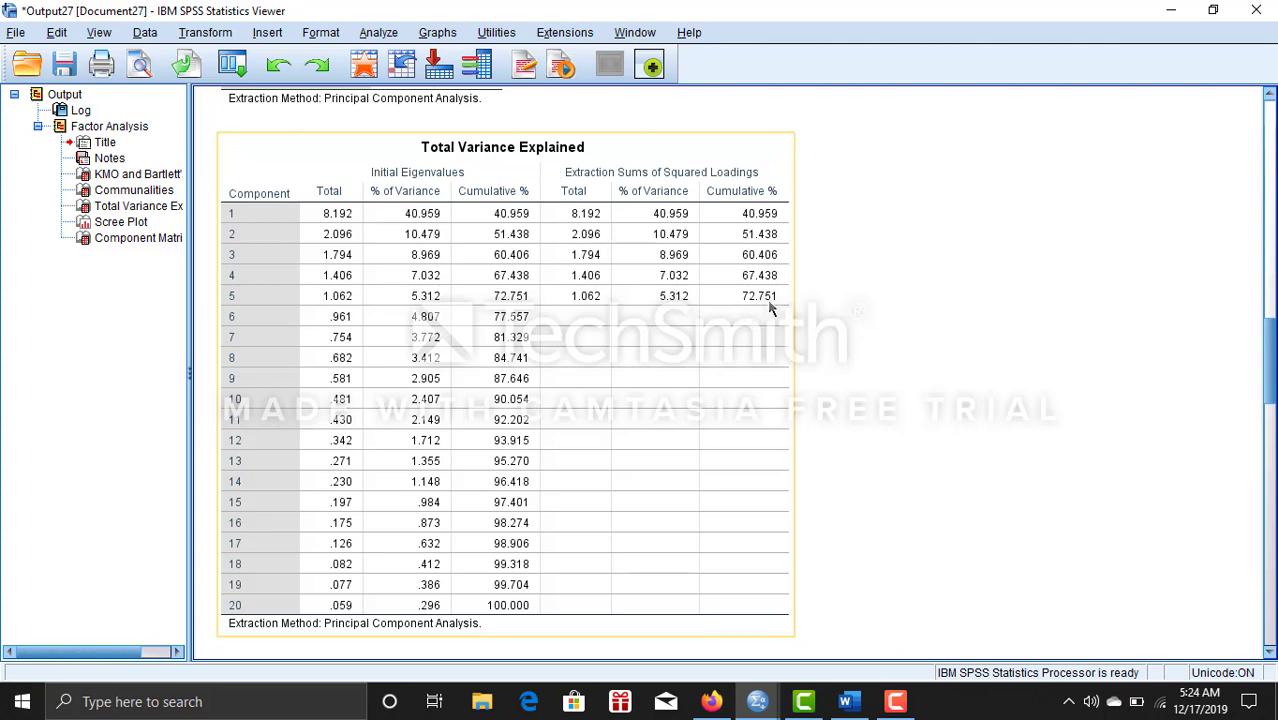
{"action": "scroll", "coordinate": [508, 338], "scroll_direction": "down", "scroll_amount": 10}
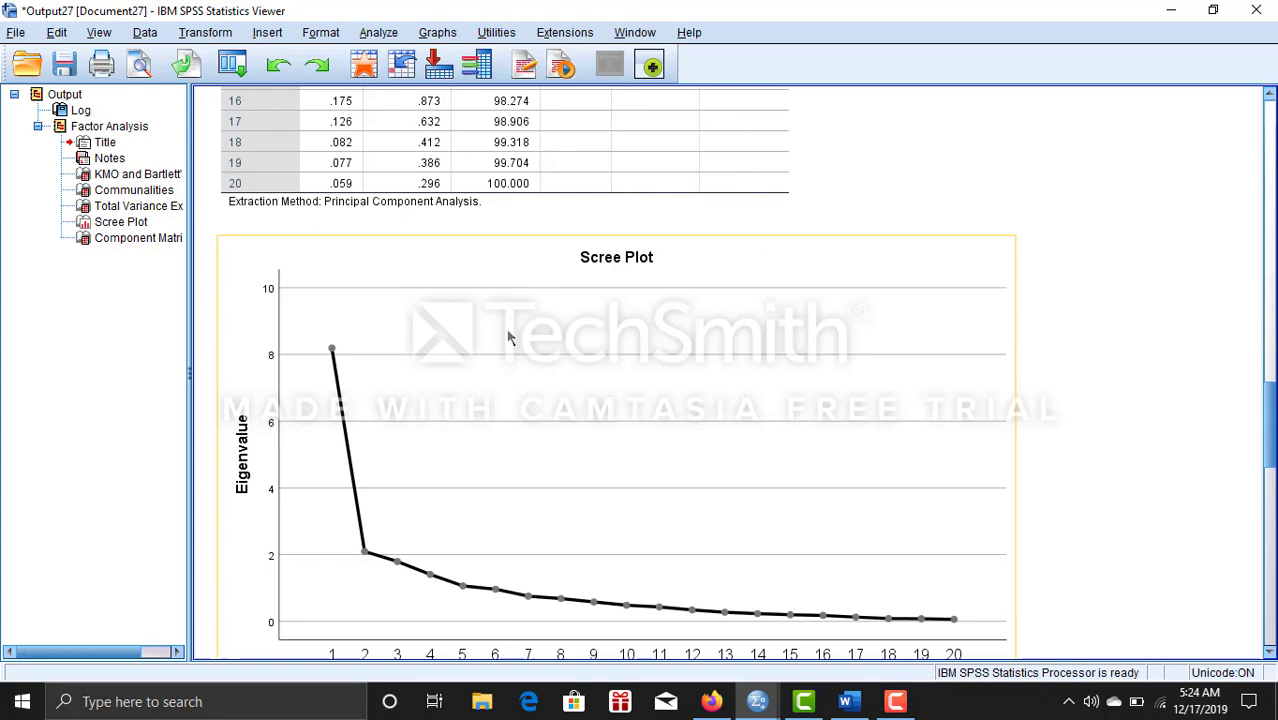
{"action": "scroll", "coordinate": [508, 338], "scroll_direction": "up", "scroll_amount": 3}
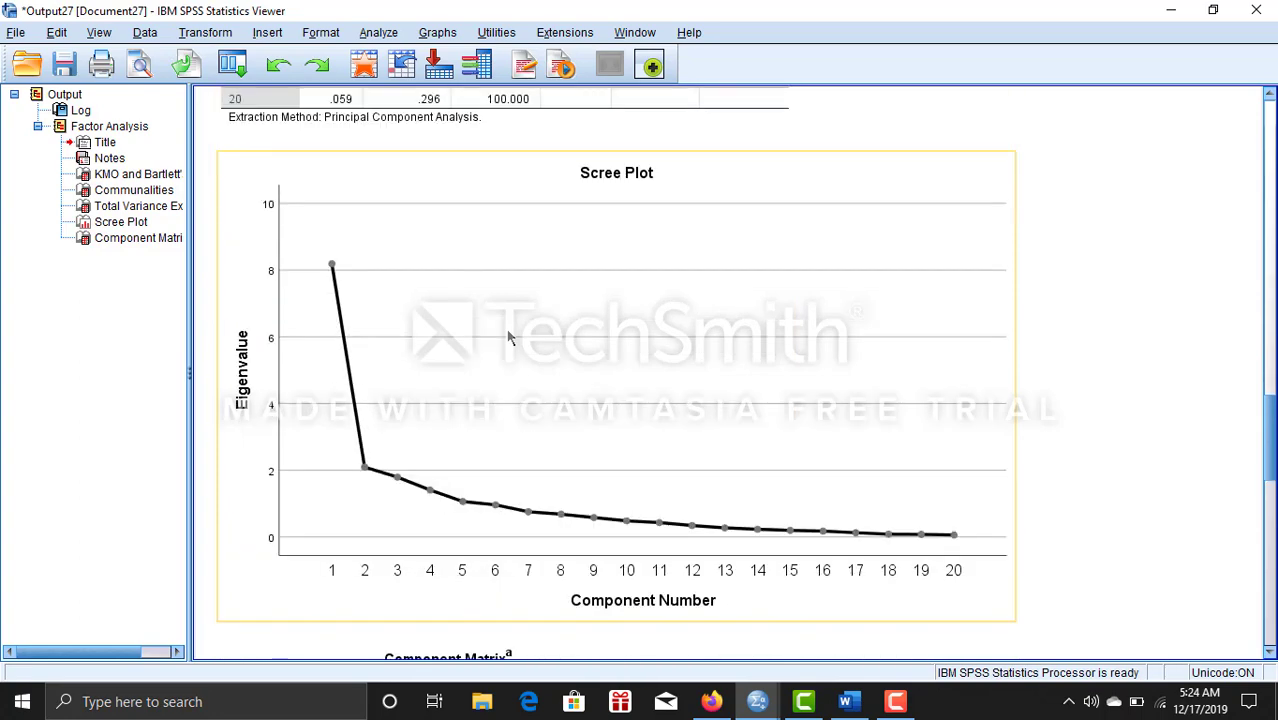
{"action": "scroll", "coordinate": [508, 338], "scroll_direction": "down", "scroll_amount": 1}
{"action": "scroll", "coordinate": [508, 338], "scroll_direction": "down", "scroll_amount": 2}
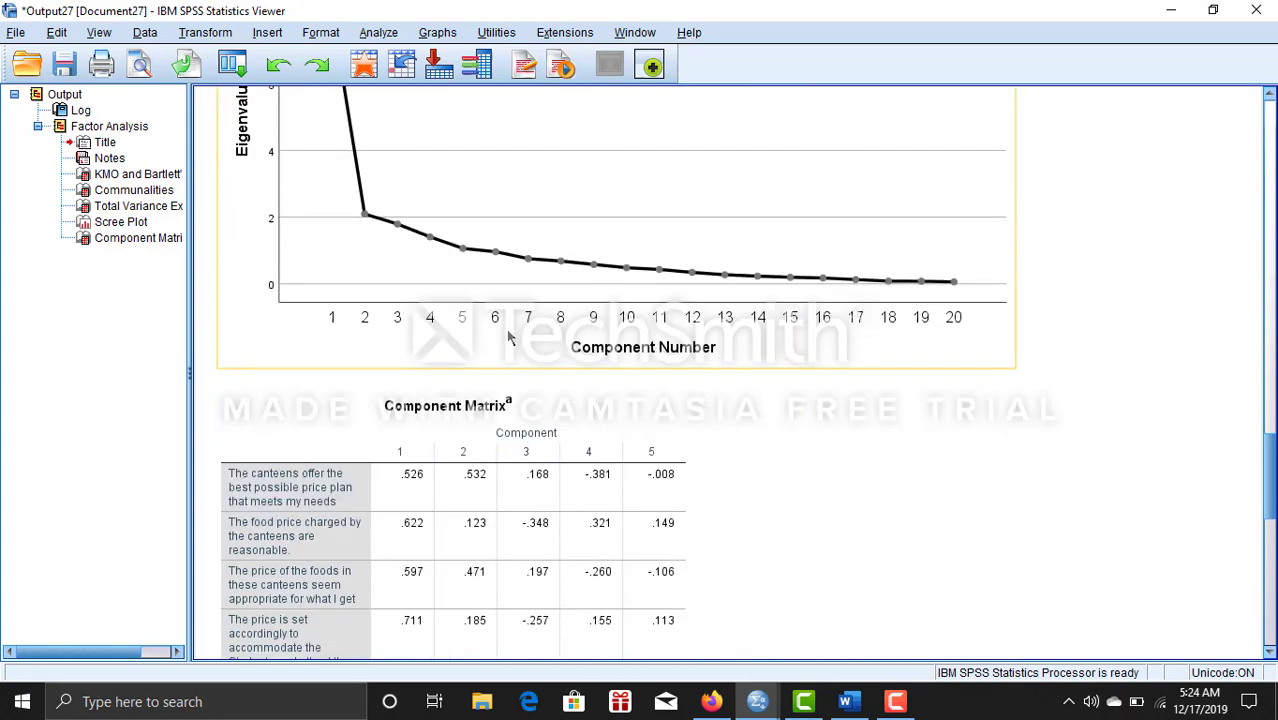
{"action": "scroll", "coordinate": [508, 338], "scroll_direction": "down", "scroll_amount": 7}
{"action": "scroll", "coordinate": [508, 338], "scroll_direction": "up", "scroll_amount": 11}
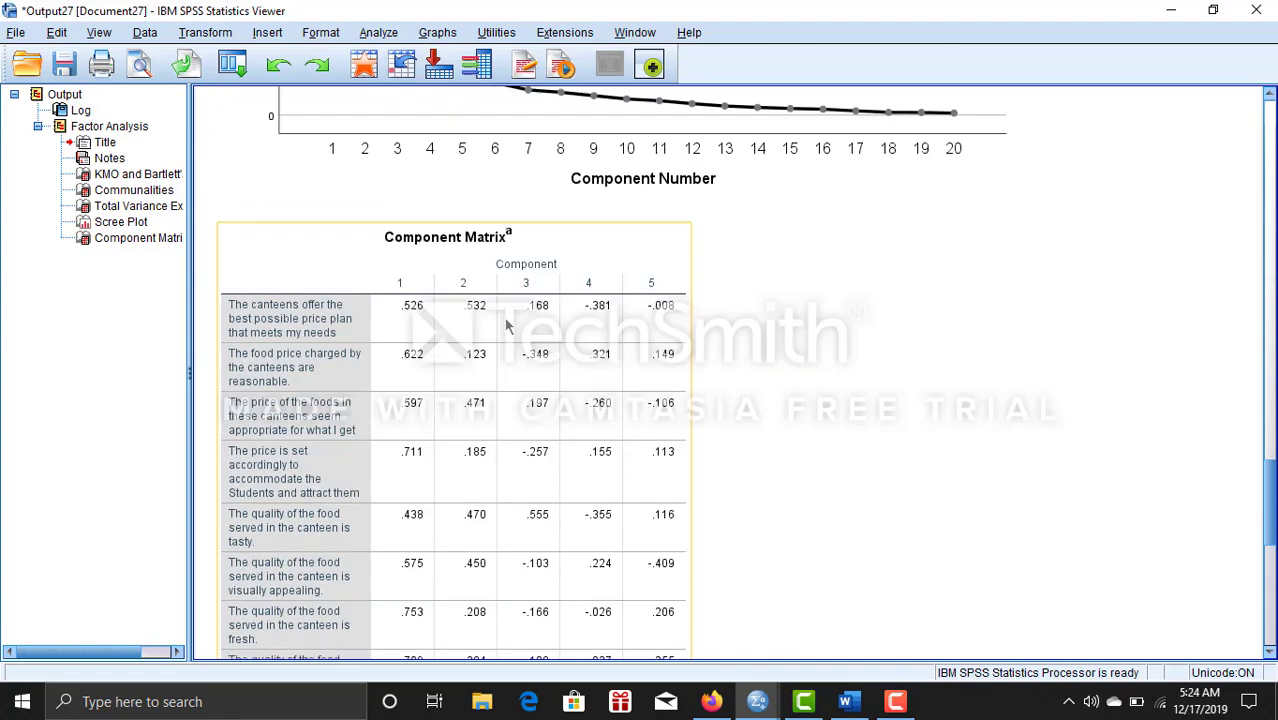
{"action": "scroll", "coordinate": [505, 322], "scroll_direction": "up", "scroll_amount": 20}
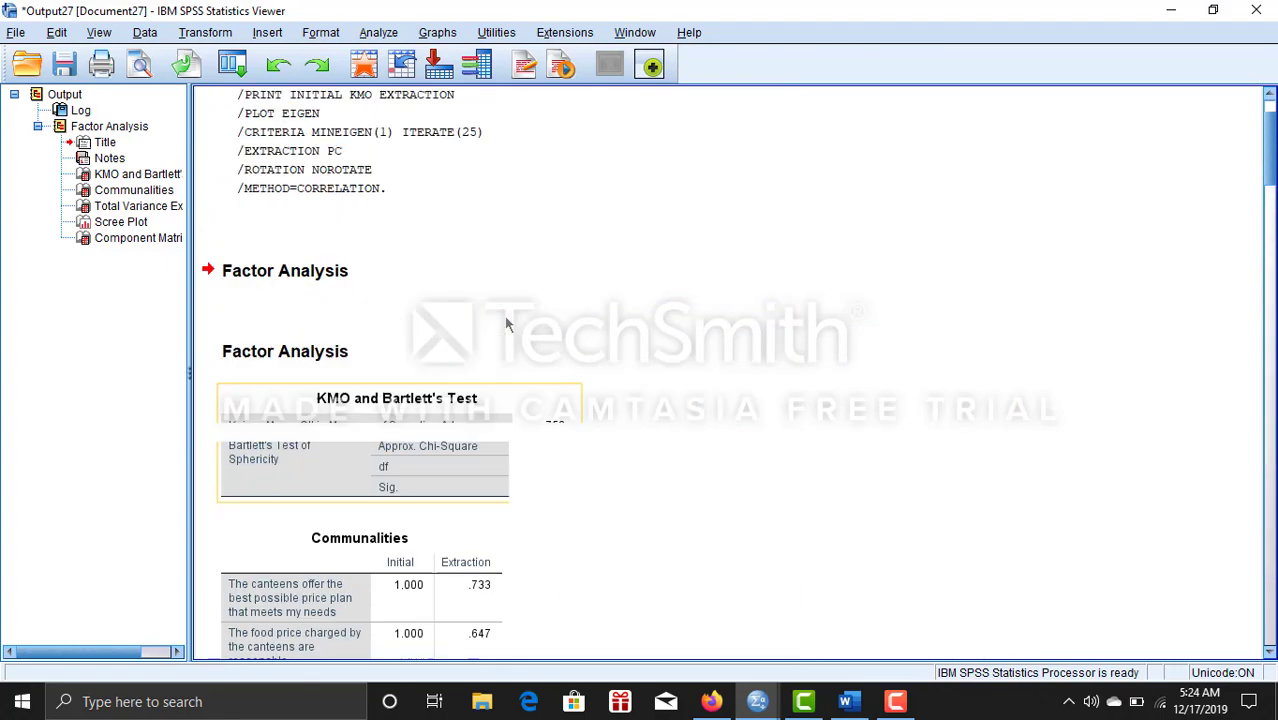
{"action": "scroll", "coordinate": [505, 322], "scroll_direction": "down", "scroll_amount": 16}
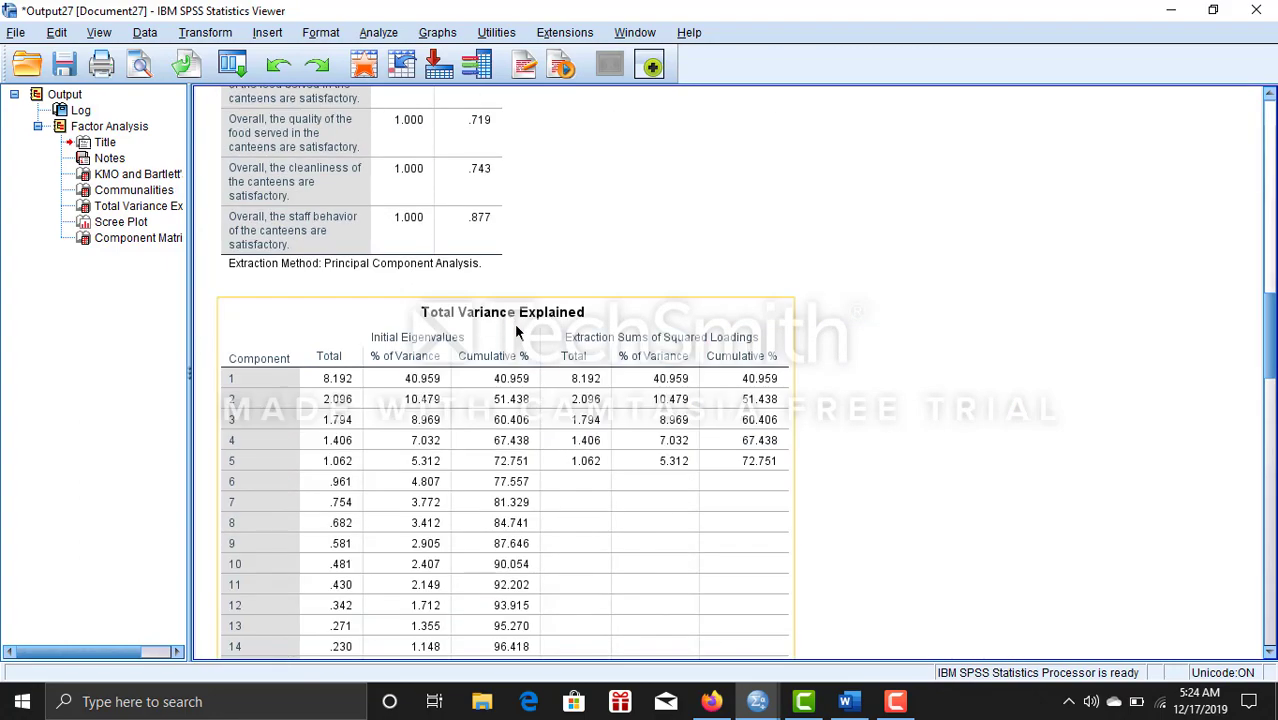
{"action": "scroll", "coordinate": [514, 325], "scroll_direction": "down", "scroll_amount": 5}
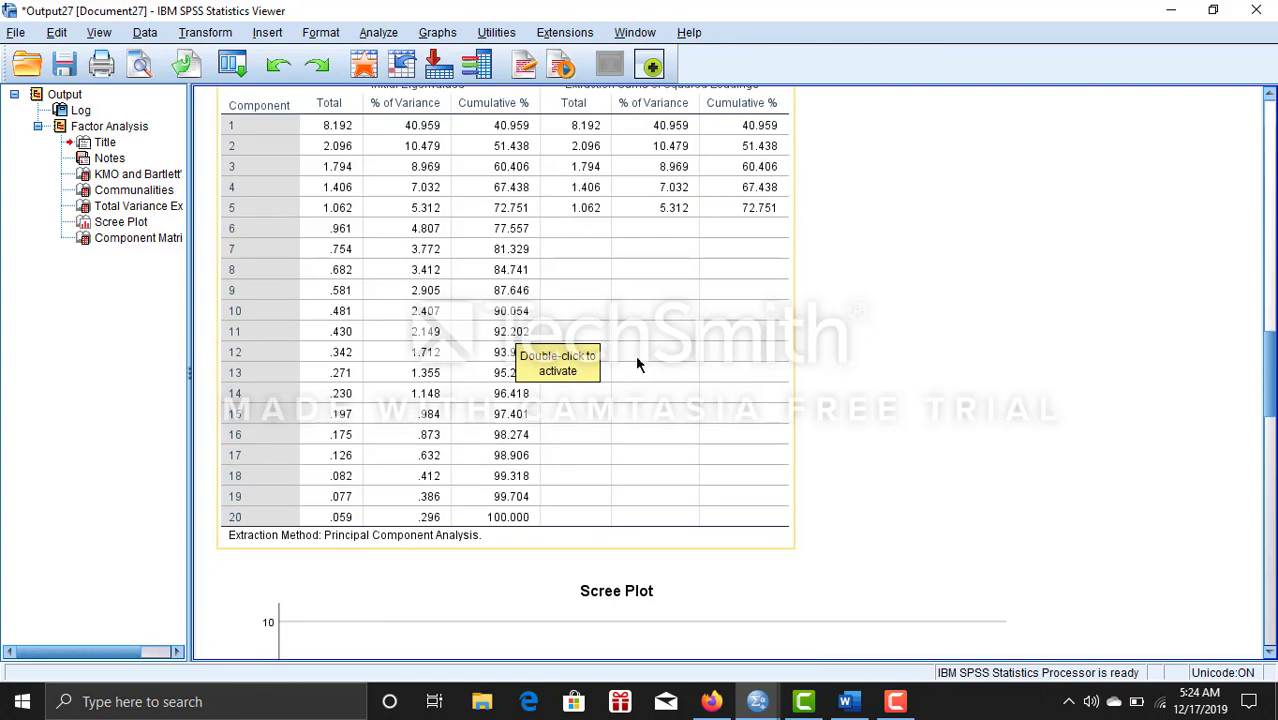
In the Aqm final report, review Table 5 and highlight the Bartlett p-value significance sentence
{"action": "left_click", "coordinate": [845, 701]}
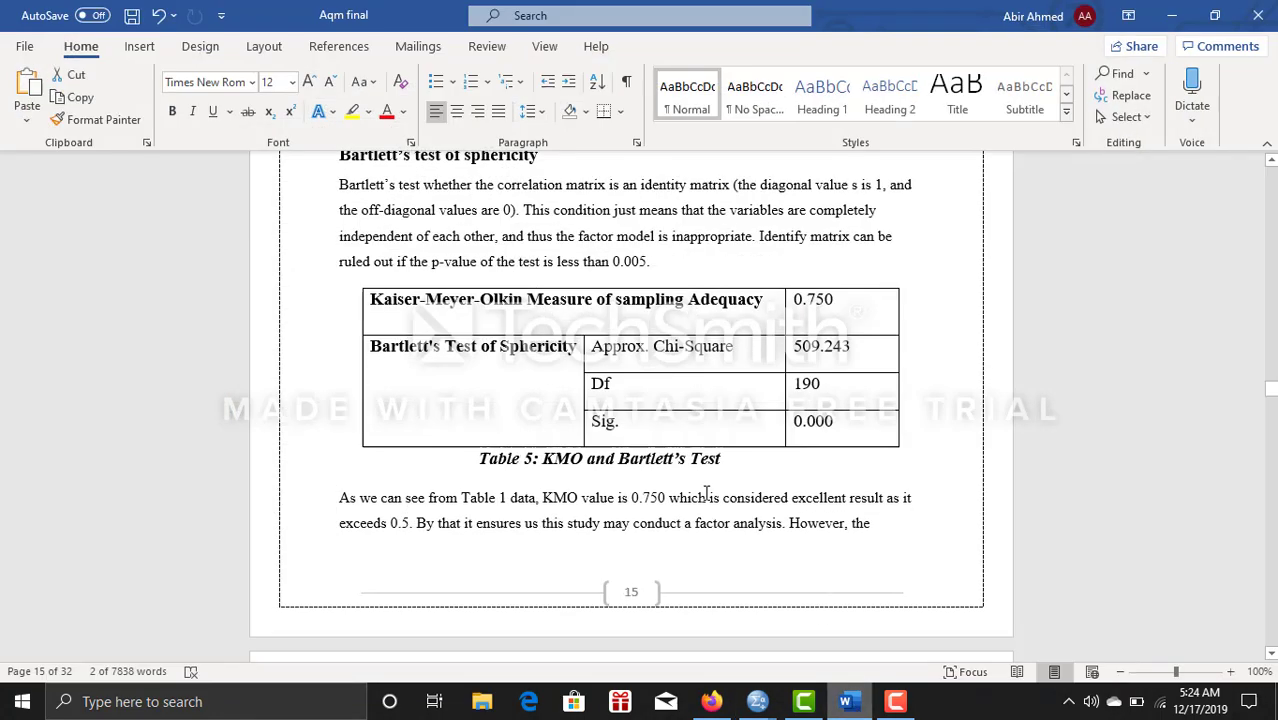
{"action": "scroll", "coordinate": [701, 380], "scroll_direction": "up", "scroll_amount": 1}
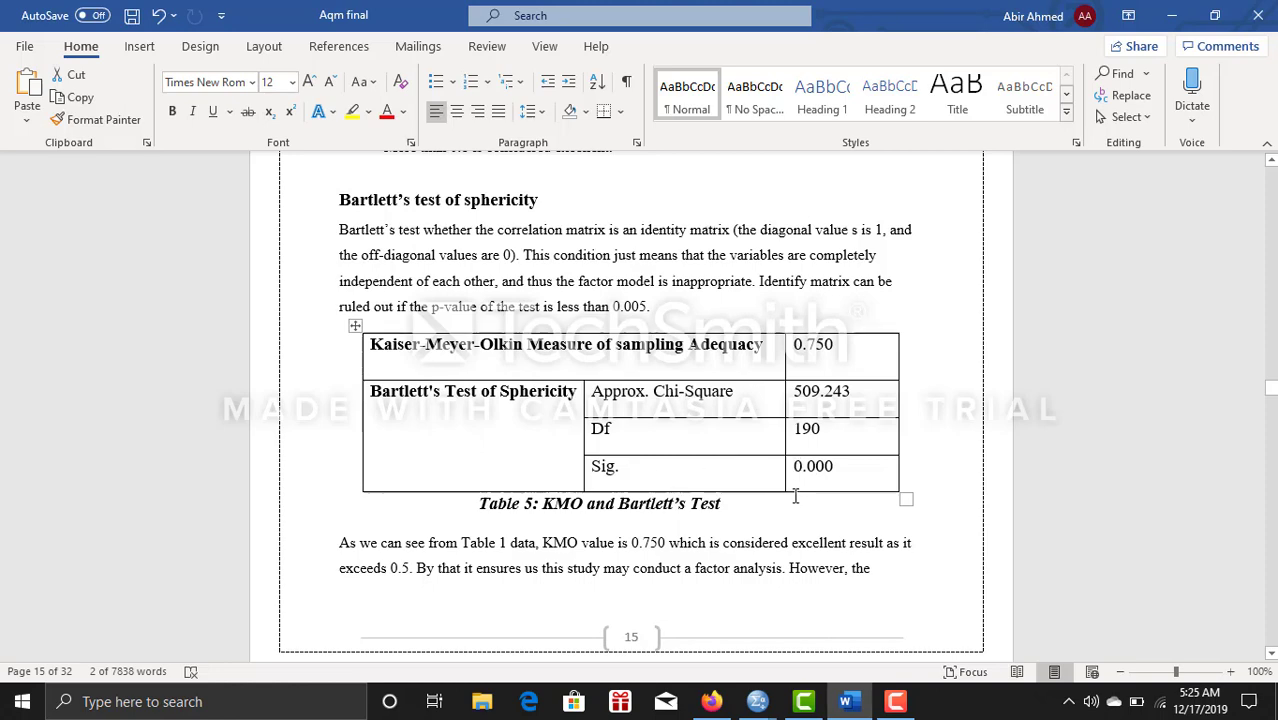
{"action": "scroll", "coordinate": [795, 490], "scroll_direction": "down", "scroll_amount": 3}
{"action": "scroll", "coordinate": [484, 494], "scroll_direction": "down", "scroll_amount": 3}
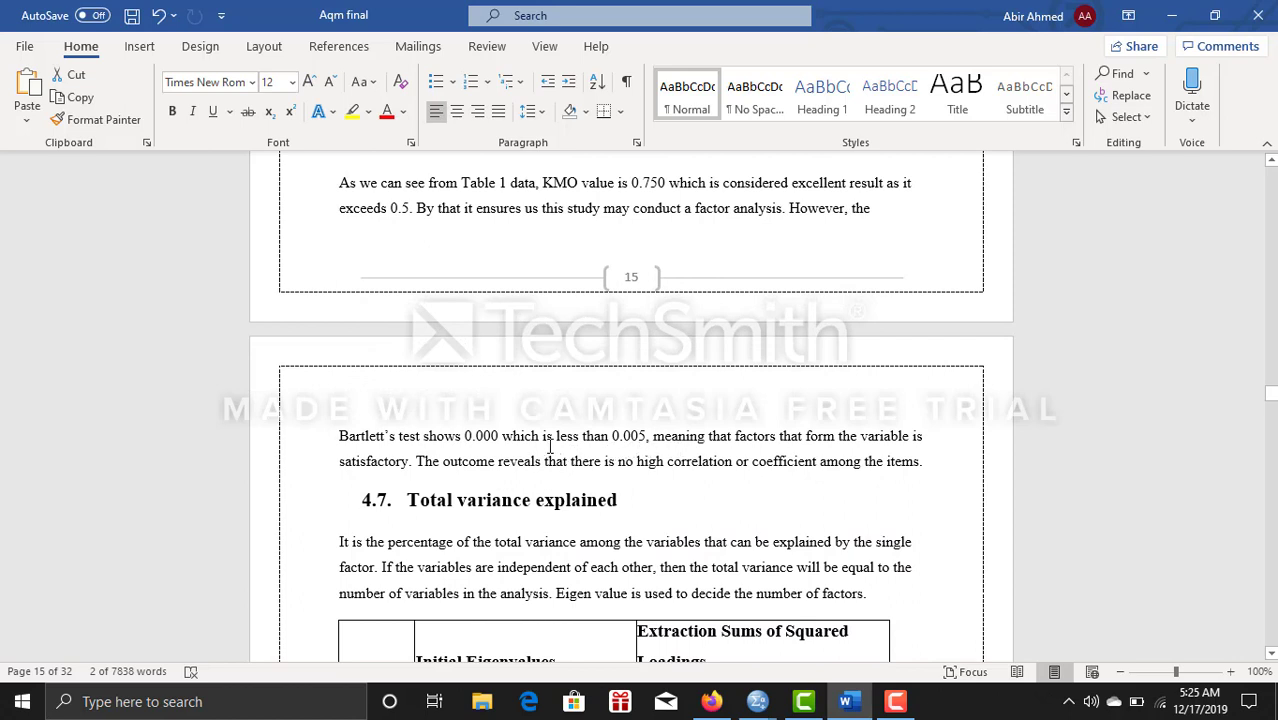
{"action": "left_click_drag", "start_coordinate": [463, 436], "coordinate": [623, 439]}
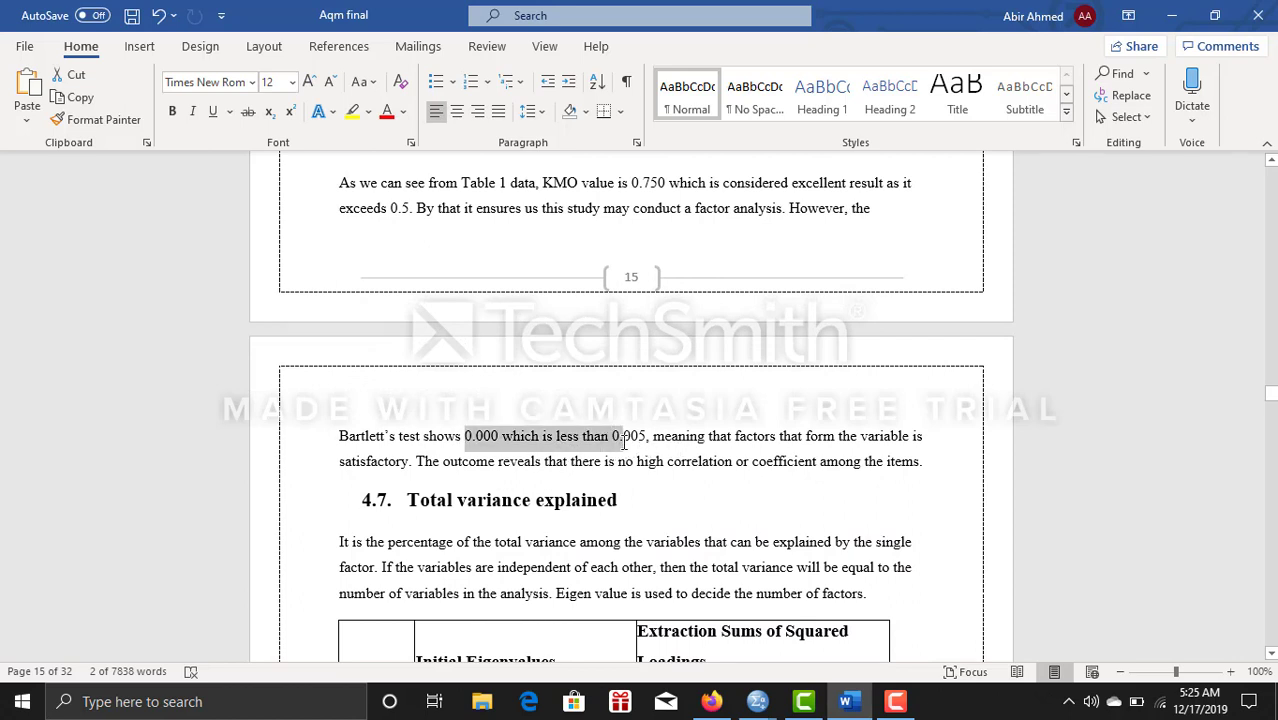
{"action": "left_click", "coordinate": [508, 382]}
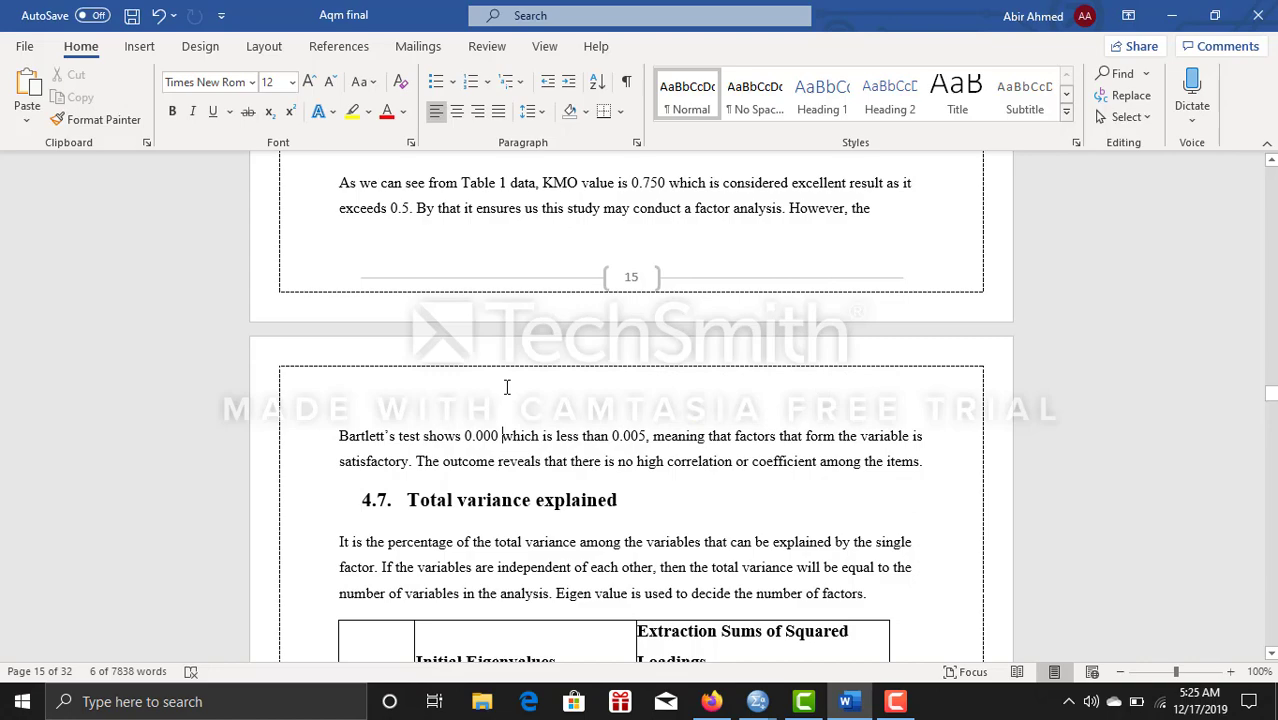
Scroll to section 4.7, where five components reach 72.751% cumulative variance
{"action": "scroll", "coordinate": [508, 385], "scroll_direction": "up", "scroll_amount": 10}
{"action": "scroll", "coordinate": [508, 388], "scroll_direction": "down", "scroll_amount": 2}
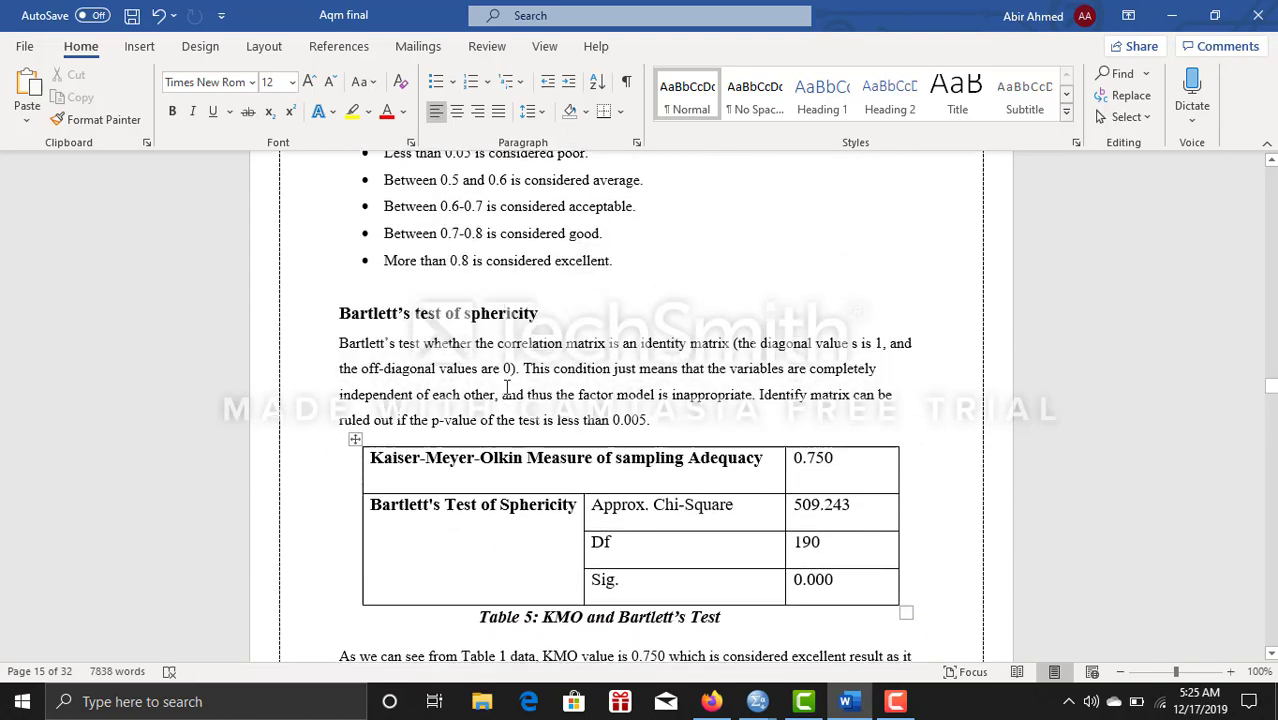
{"action": "scroll", "coordinate": [463, 410], "scroll_direction": "up", "scroll_amount": 3}
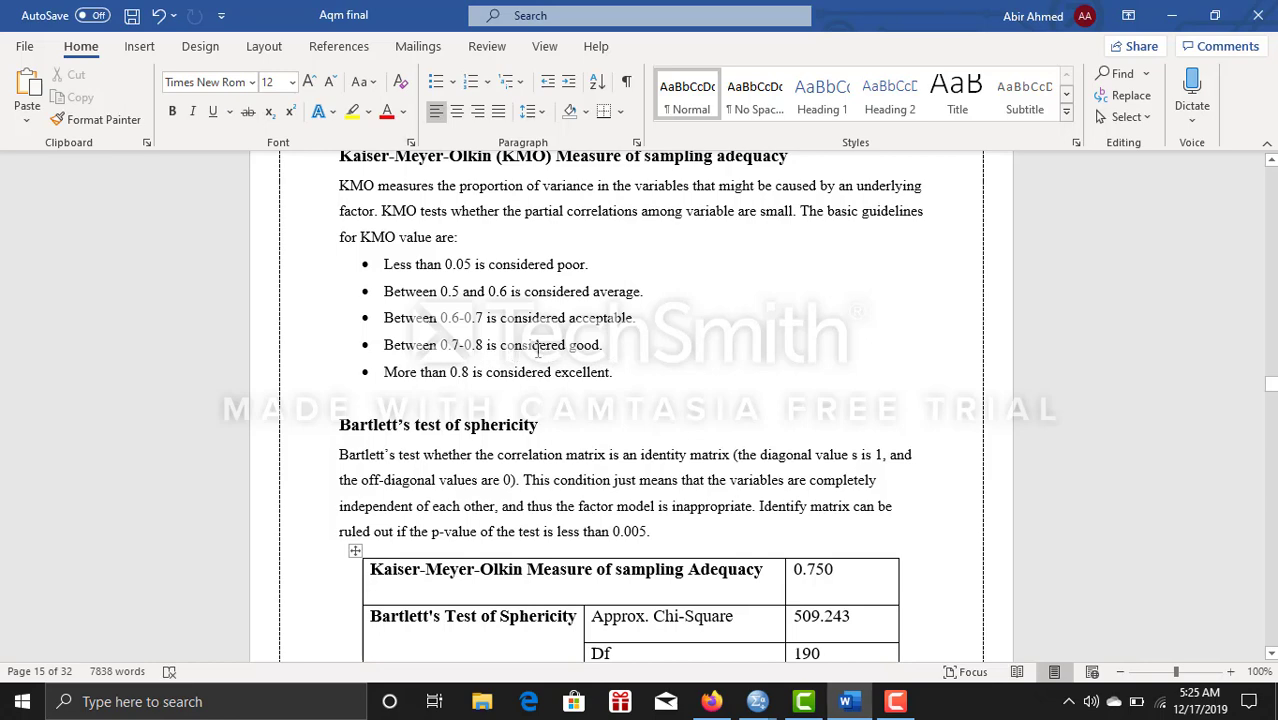
{"action": "scroll", "coordinate": [508, 352], "scroll_direction": "up", "scroll_amount": 1}
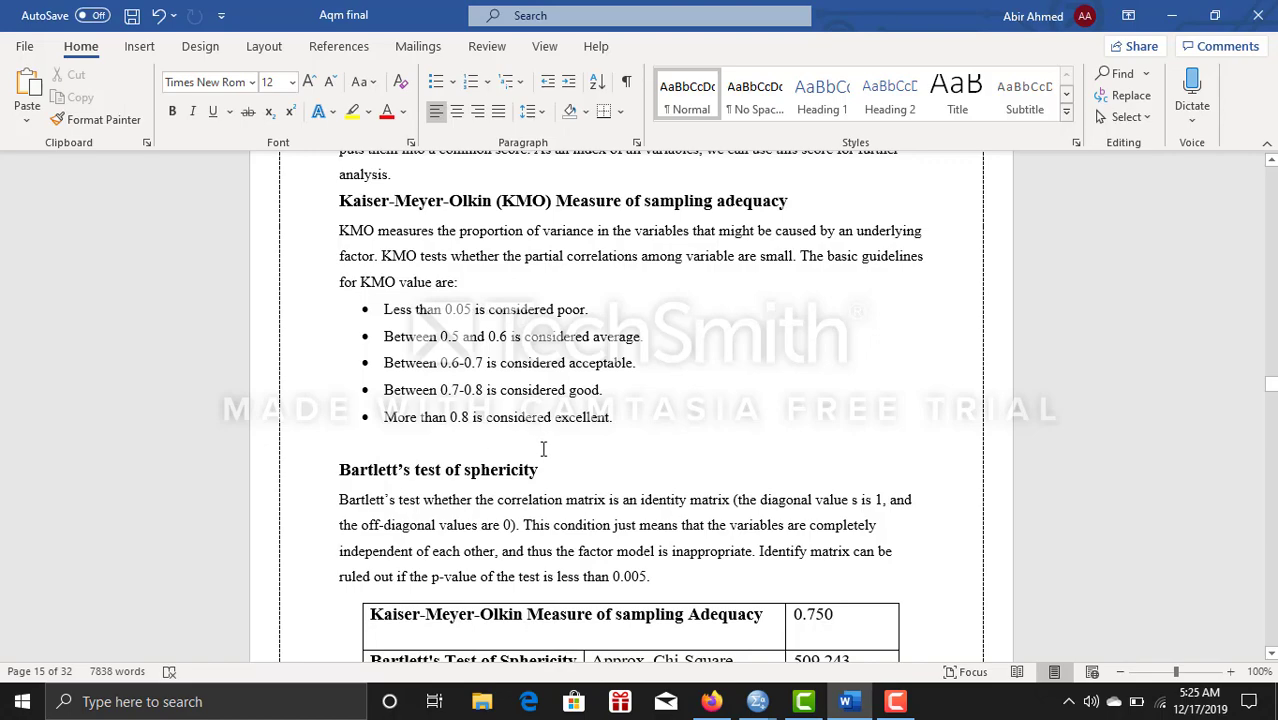
{"action": "scroll", "coordinate": [543, 449], "scroll_direction": "down", "scroll_amount": 10}
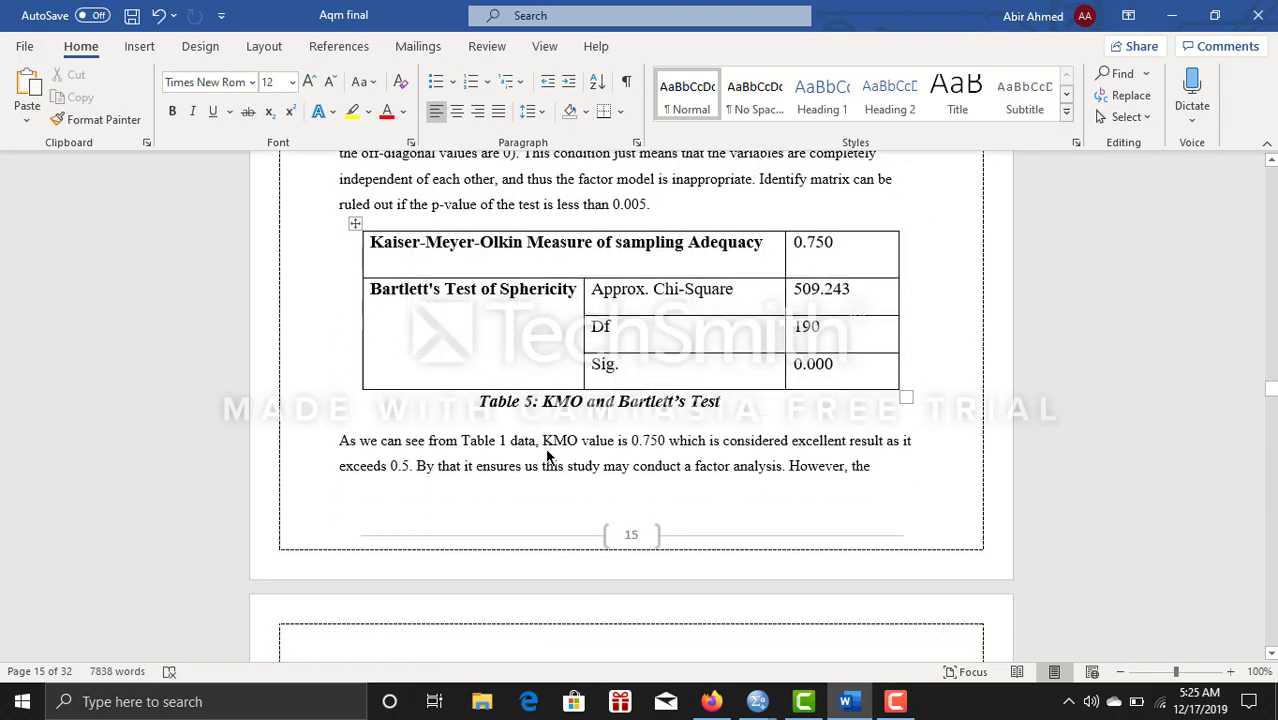
{"action": "scroll", "coordinate": [546, 449], "scroll_direction": "down", "scroll_amount": 6}
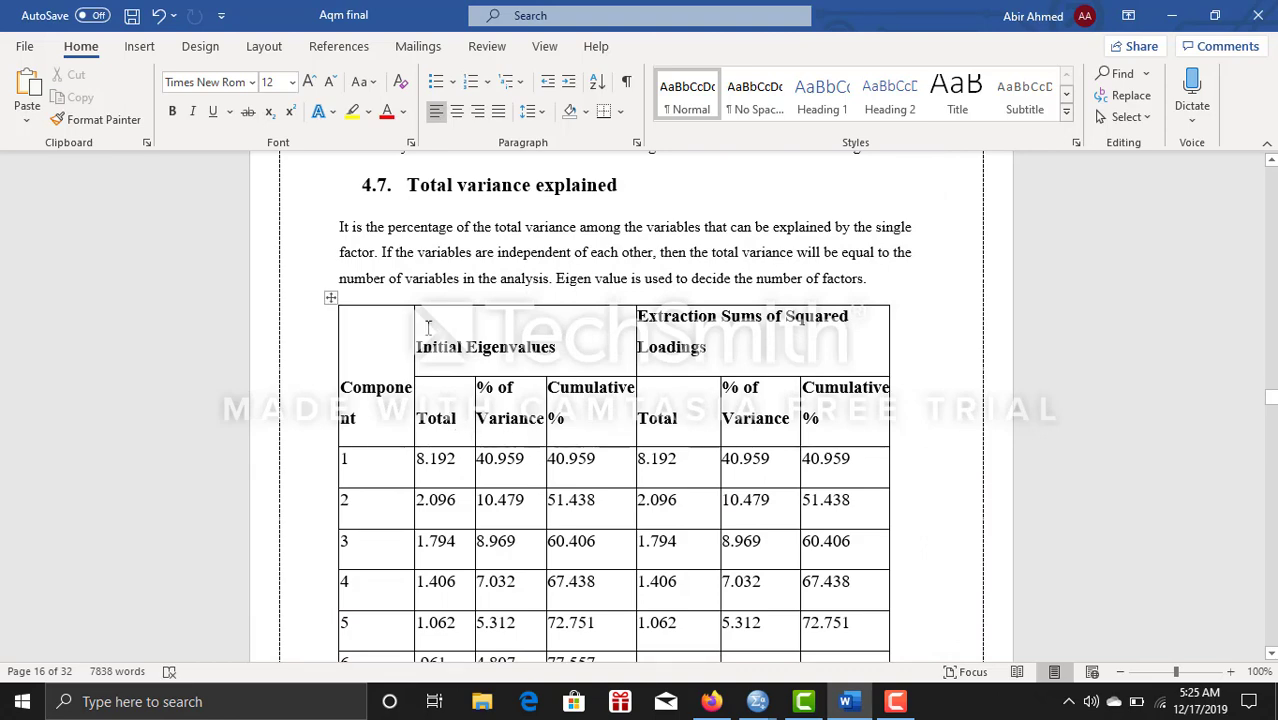
Scroll down through Table 6 and the Figure 2 scree plot in the report
{"action": "scroll", "coordinate": [517, 440], "scroll_direction": "down", "scroll_amount": 1}
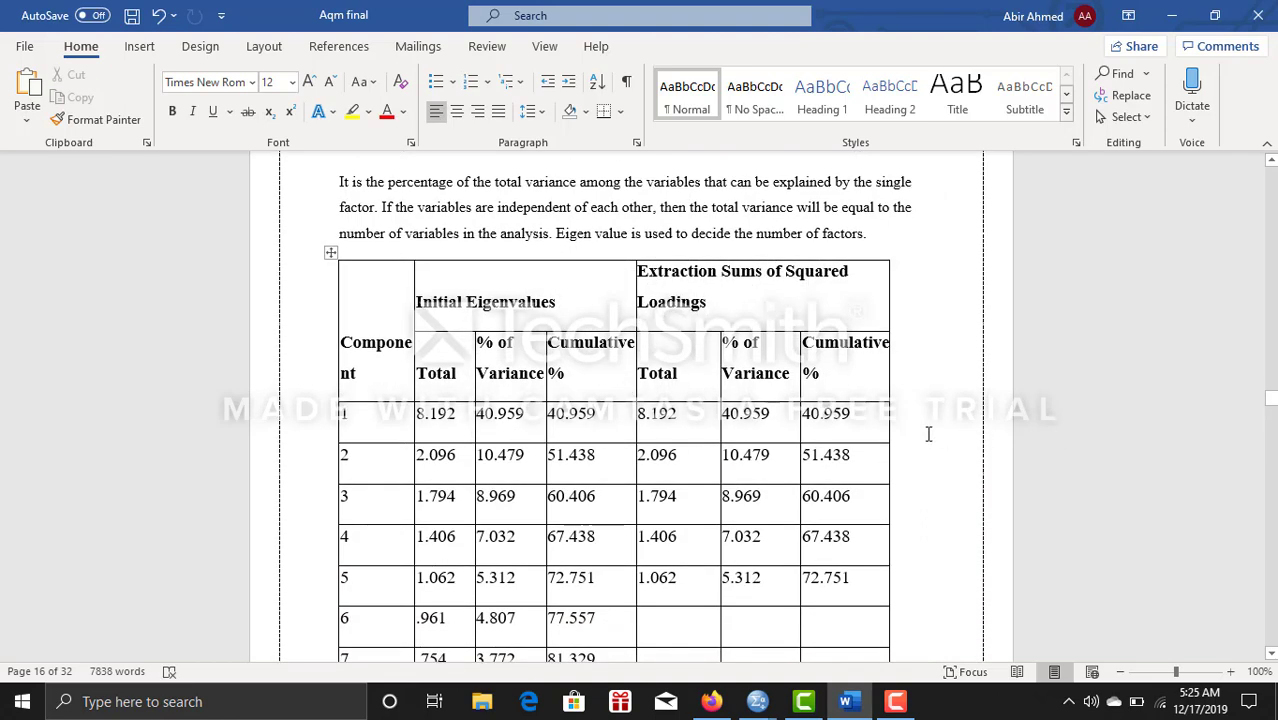
{"action": "scroll", "coordinate": [850, 340], "scroll_direction": "down", "scroll_amount": 2}
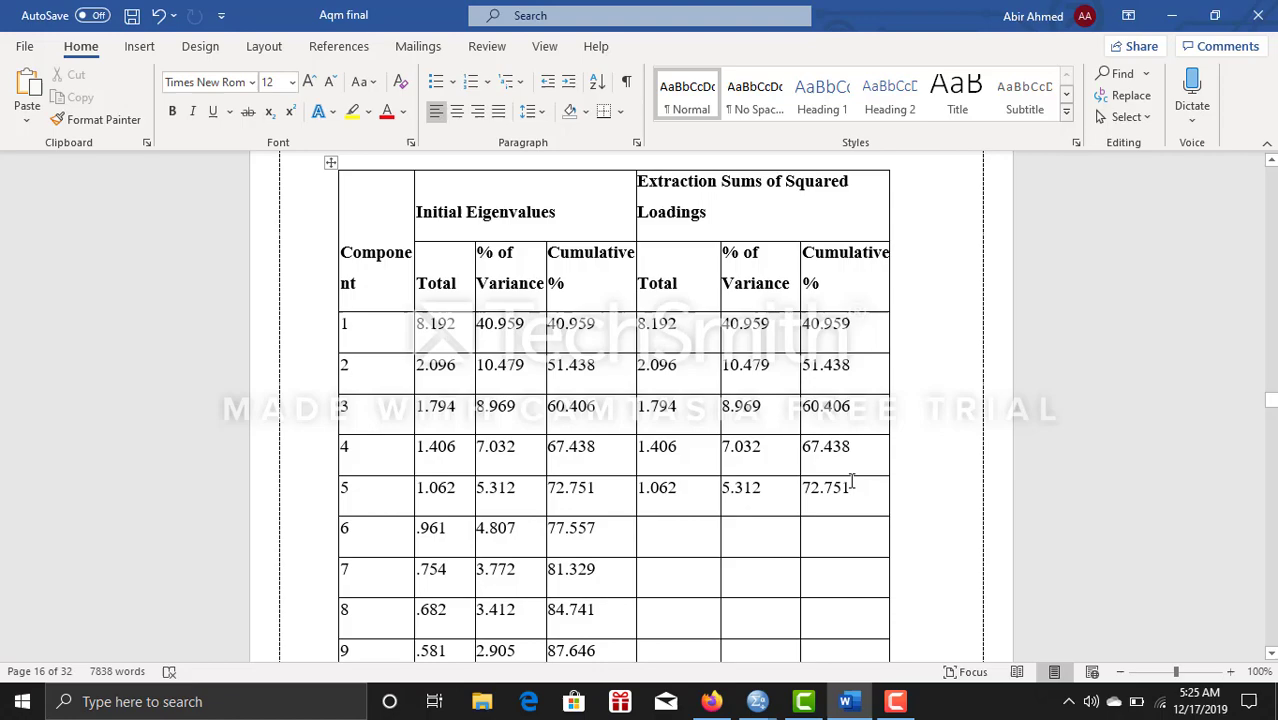
{"action": "scroll", "coordinate": [851, 484], "scroll_direction": "down", "scroll_amount": 2}
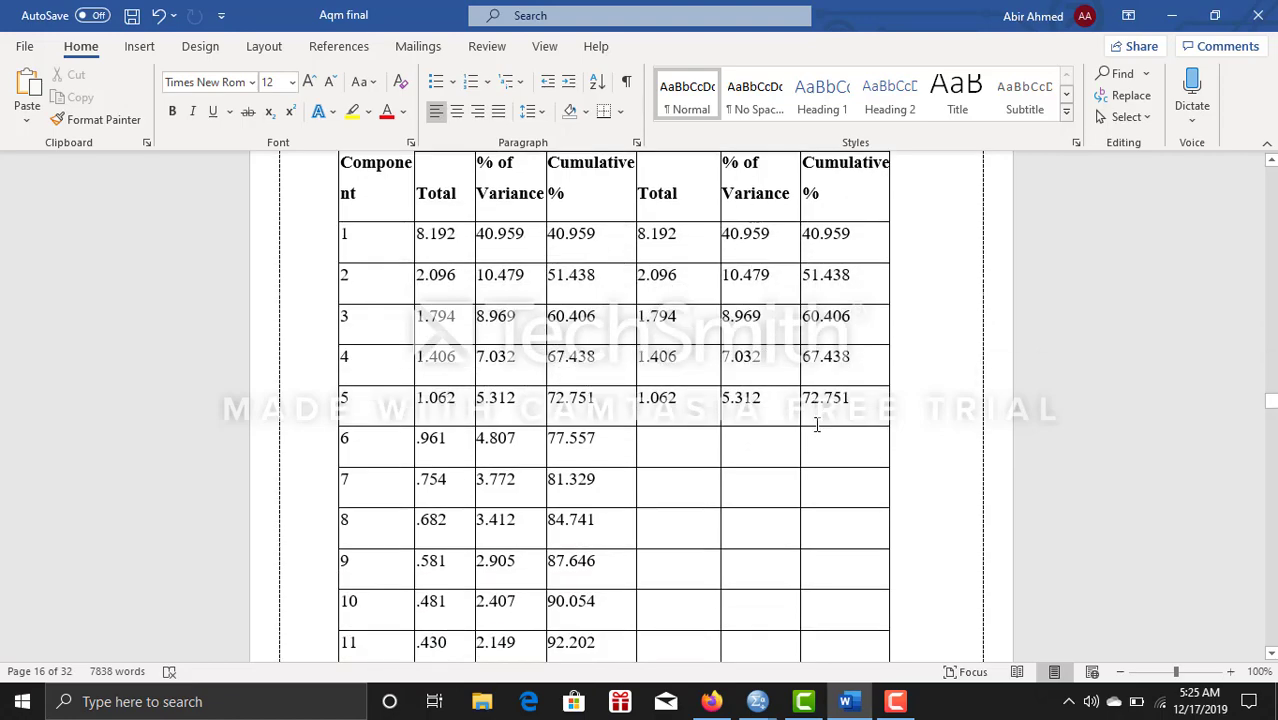
{"action": "scroll", "coordinate": [817, 425], "scroll_direction": "down", "scroll_amount": 15}
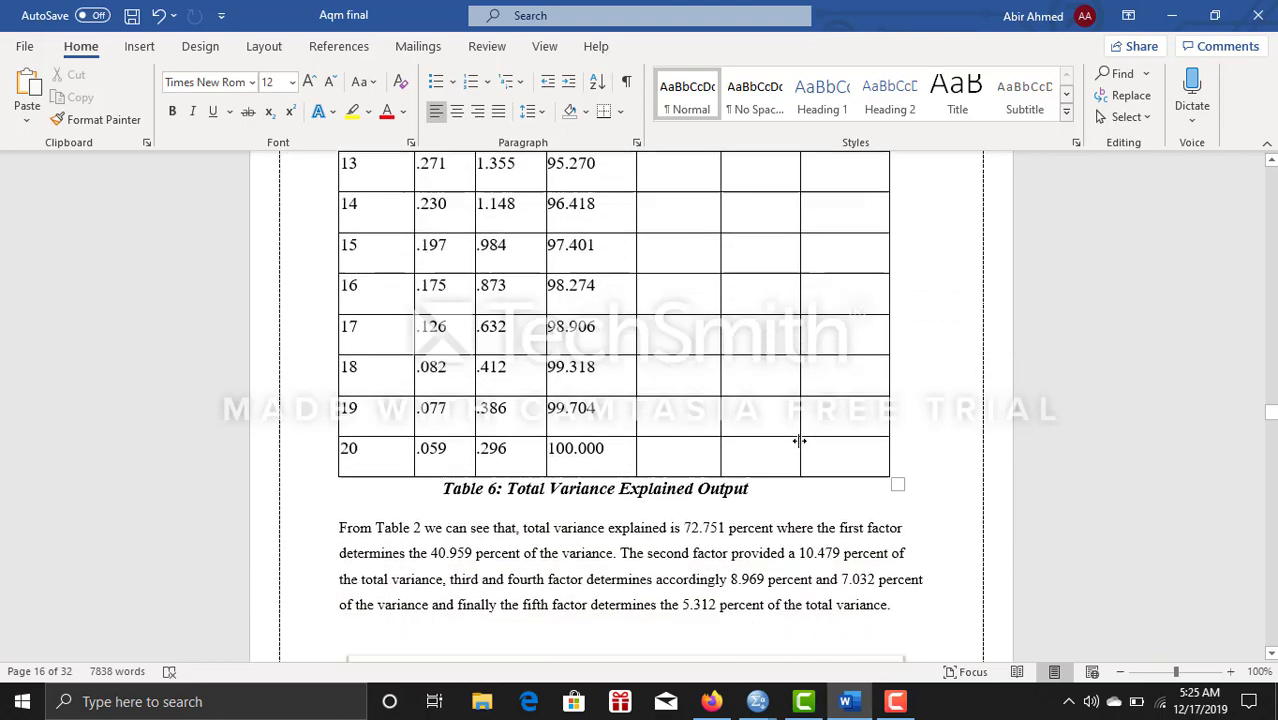
{"action": "scroll", "coordinate": [799, 440], "scroll_direction": "down", "scroll_amount": 2}
{"action": "scroll", "coordinate": [766, 555], "scroll_direction": "down", "scroll_amount": 7}
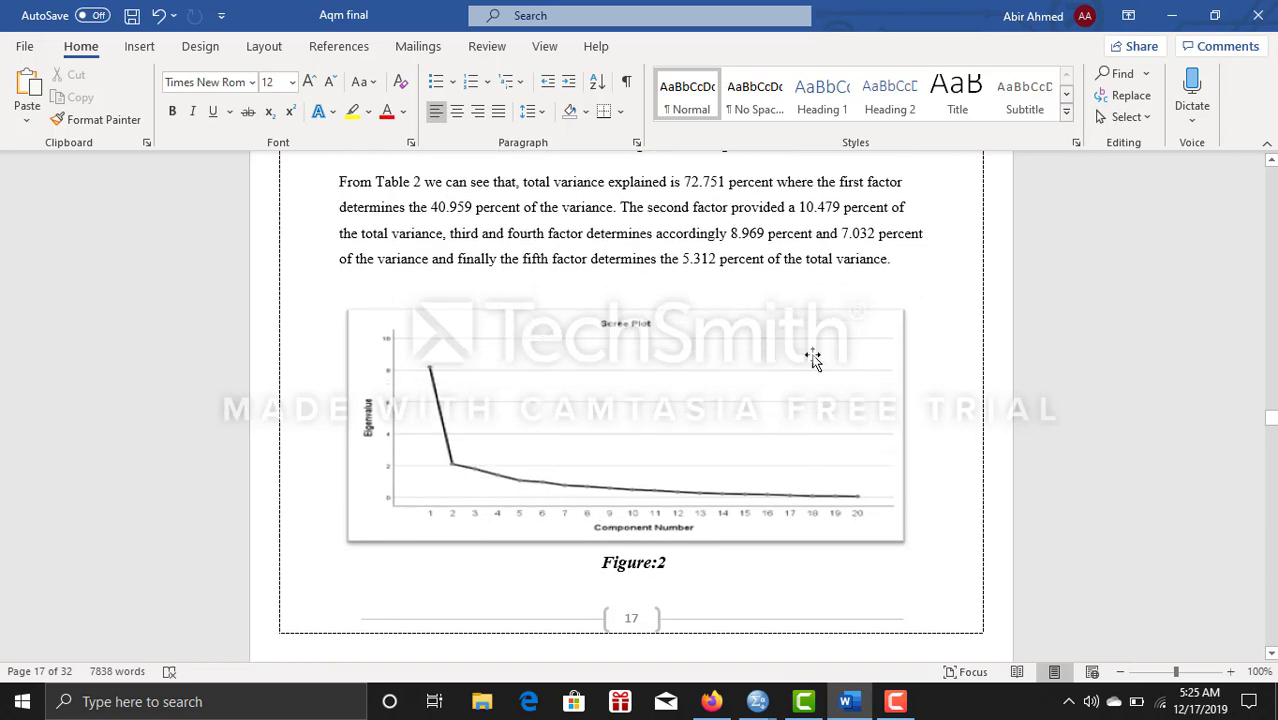
{"action": "scroll", "coordinate": [890, 479], "scroll_direction": "down", "scroll_amount": 2}
Return to section 4.6 Factor analysis, with its KMO ratings from poor to excellent
{"action": "scroll", "coordinate": [890, 479], "scroll_direction": "up", "scroll_amount": 5}
{"action": "scroll", "coordinate": [889, 478], "scroll_direction": "up", "scroll_amount": 10}
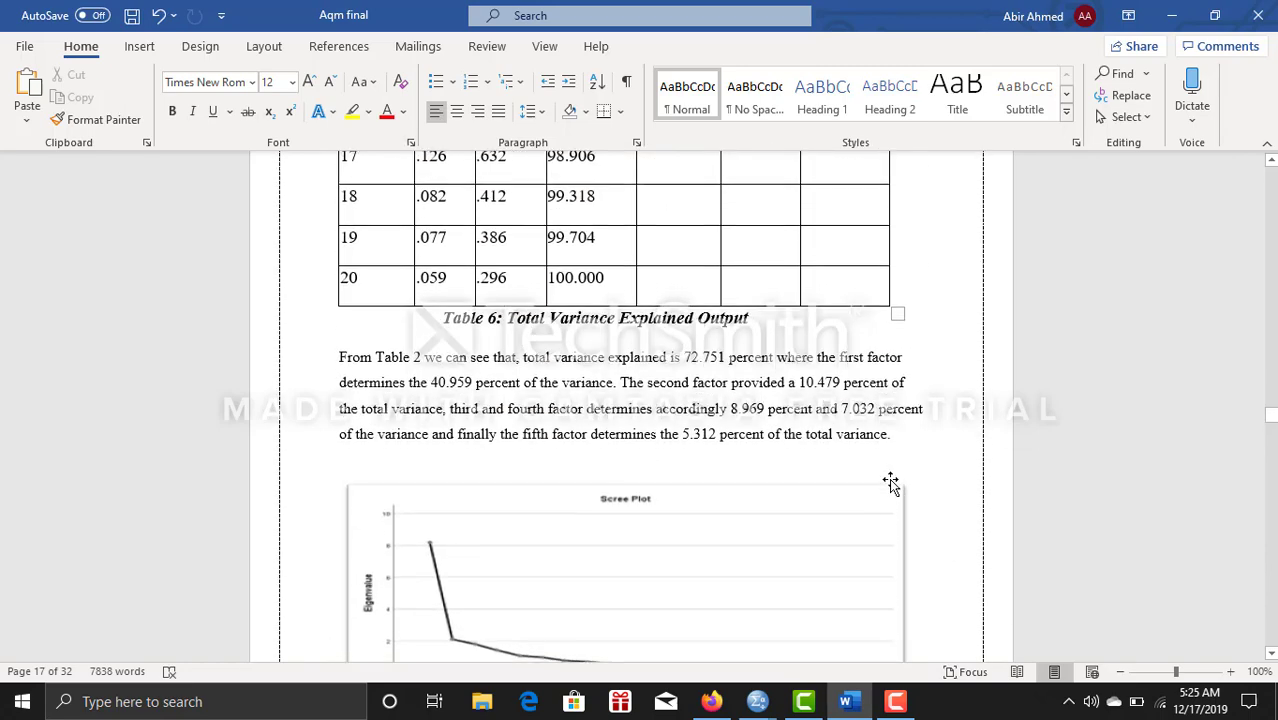
{"action": "scroll", "coordinate": [886, 483], "scroll_direction": "up", "scroll_amount": 15}
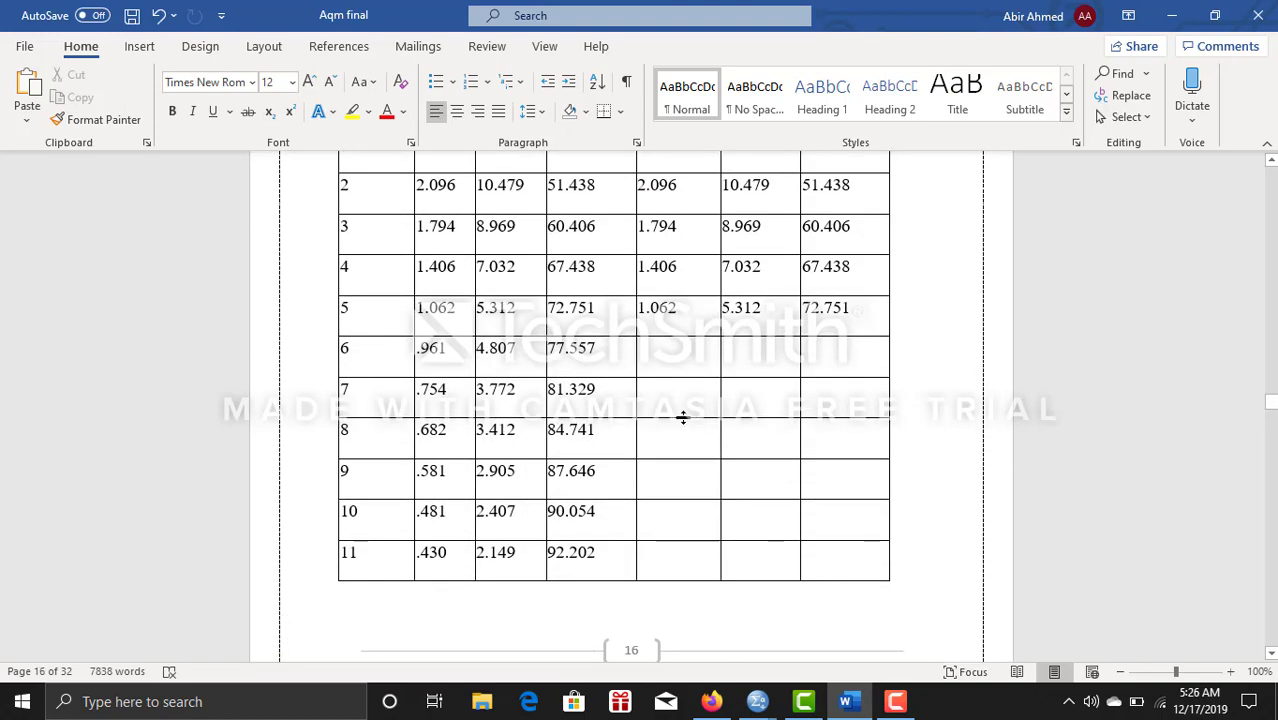
{"action": "scroll", "coordinate": [684, 418], "scroll_direction": "up", "scroll_amount": 12}
{"action": "scroll", "coordinate": [684, 418], "scroll_direction": "up", "scroll_amount": 15}
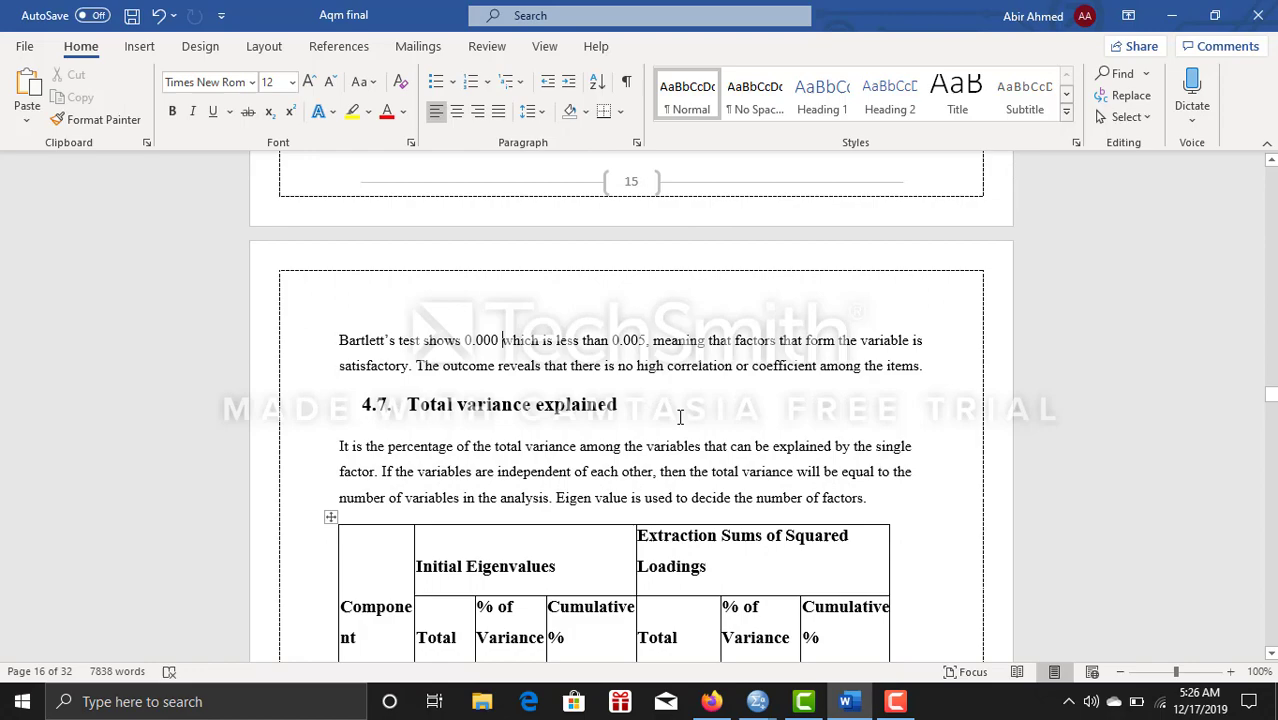
{"action": "scroll", "coordinate": [678, 415], "scroll_direction": "up", "scroll_amount": 8}
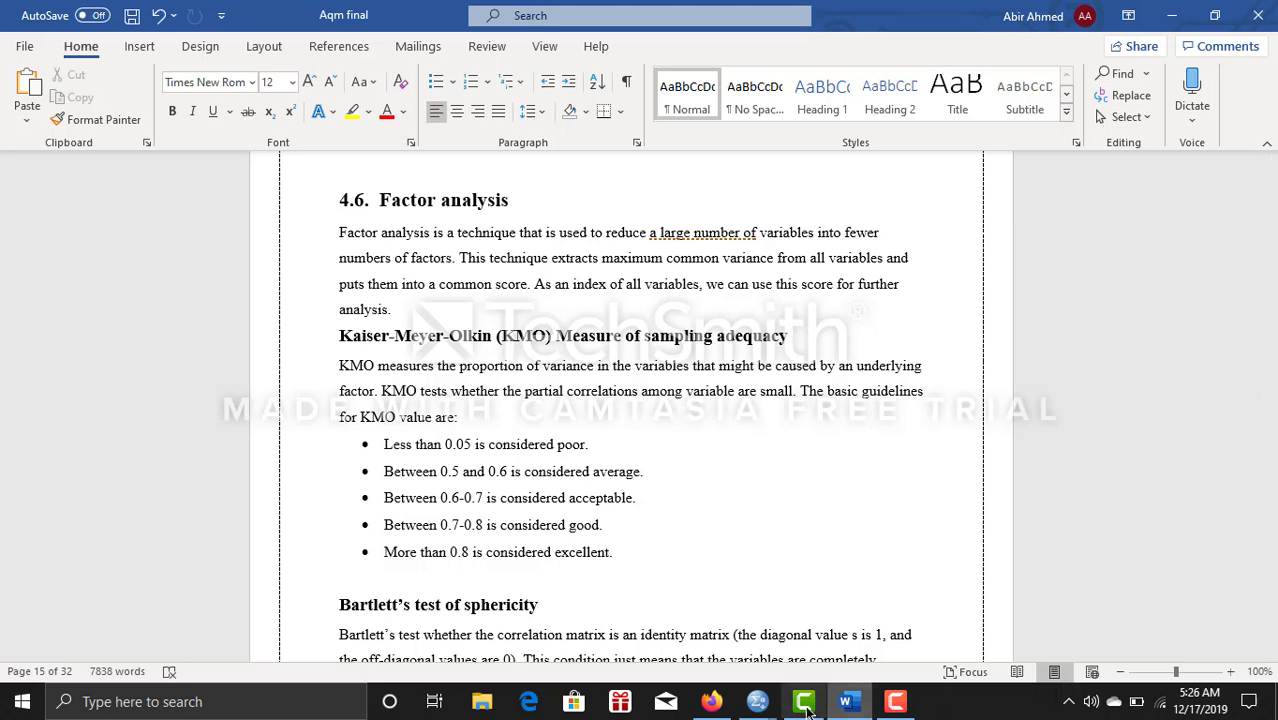
{"action": "mouse_move", "coordinate": [780, 708]}
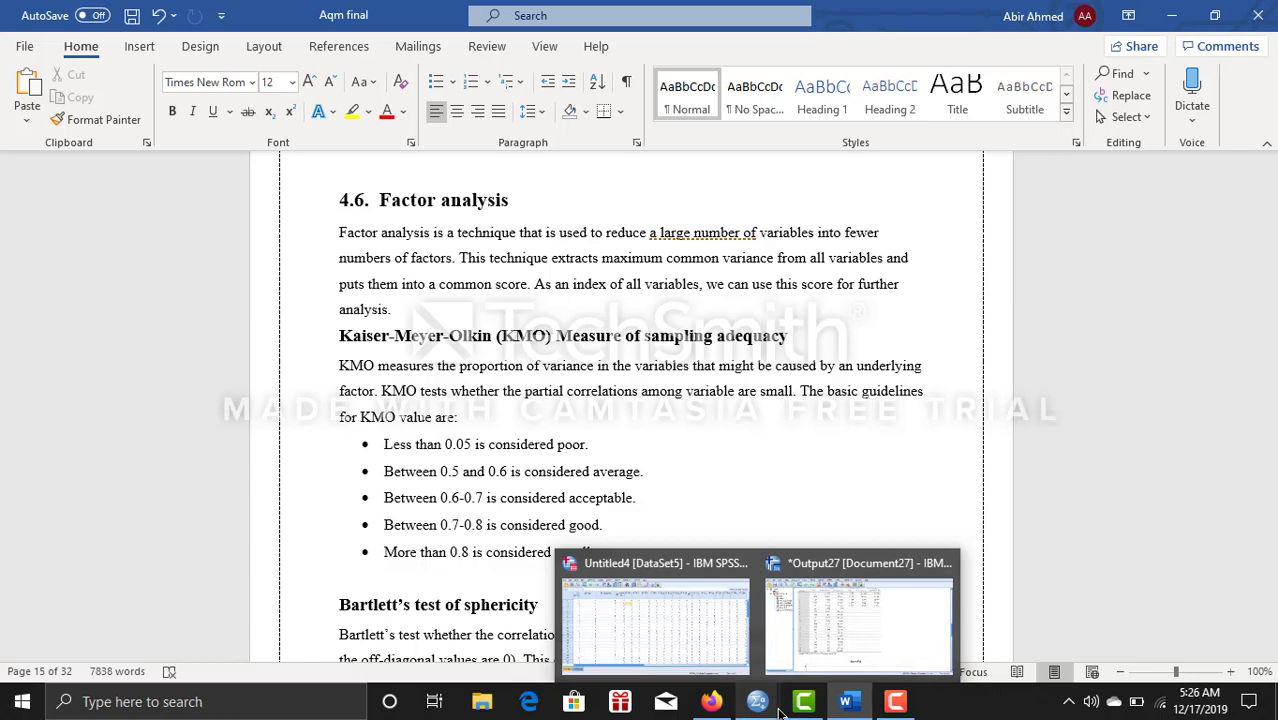